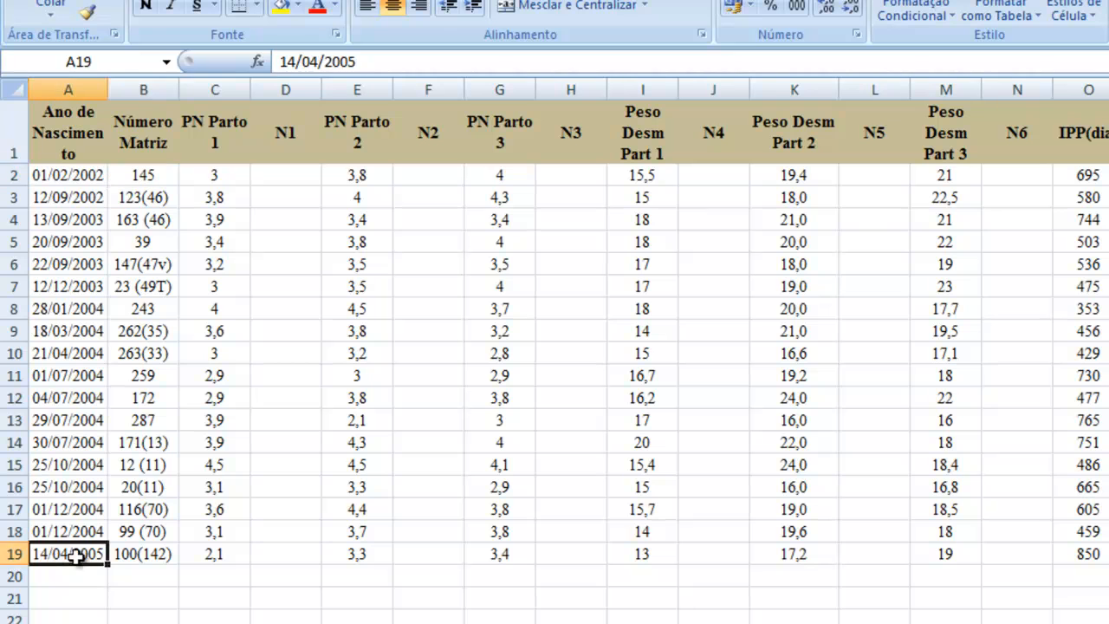
Step: Examine the three birth-weight column headers PN Parto 1, PN Parto 2 and PN Parto 3
left_click(209, 134)
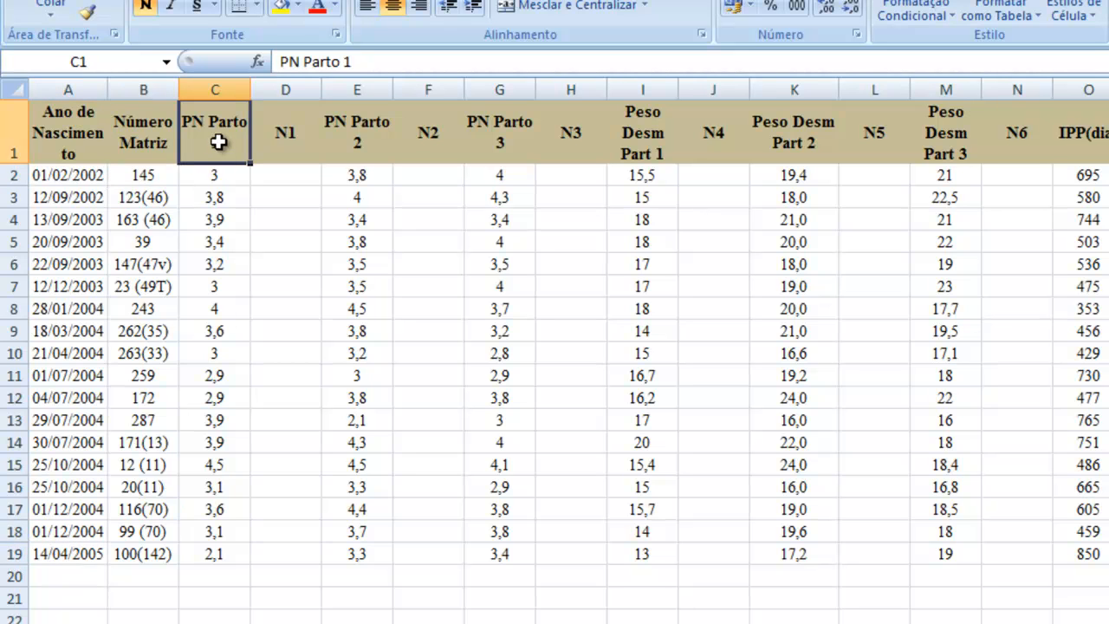
key("Right")
key("Right")
key("Right")
key("Right")
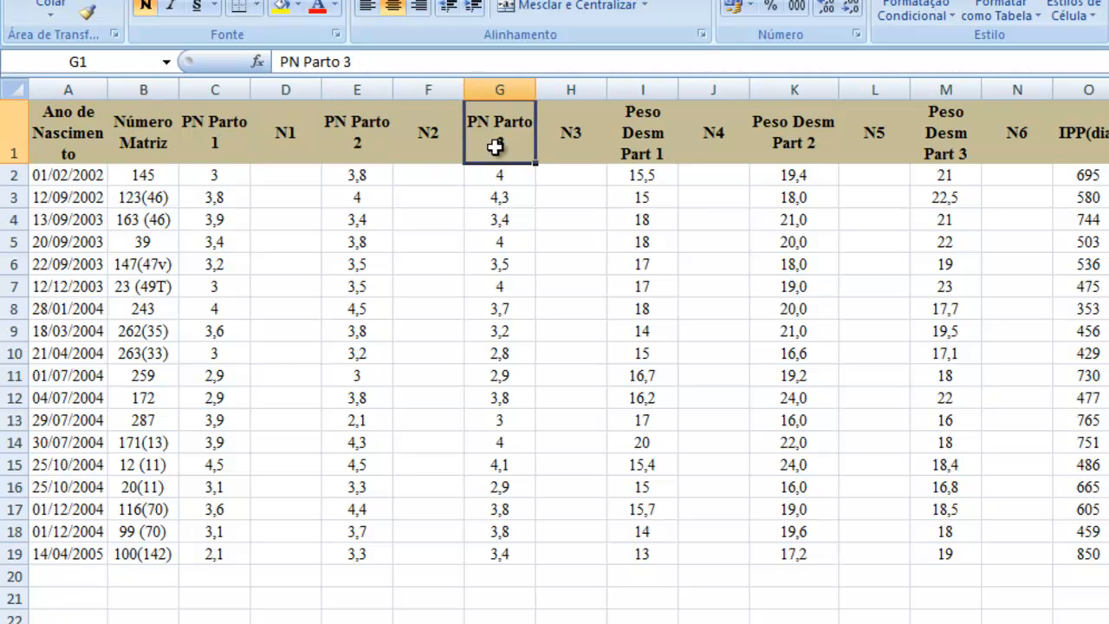
left_click(213, 139)
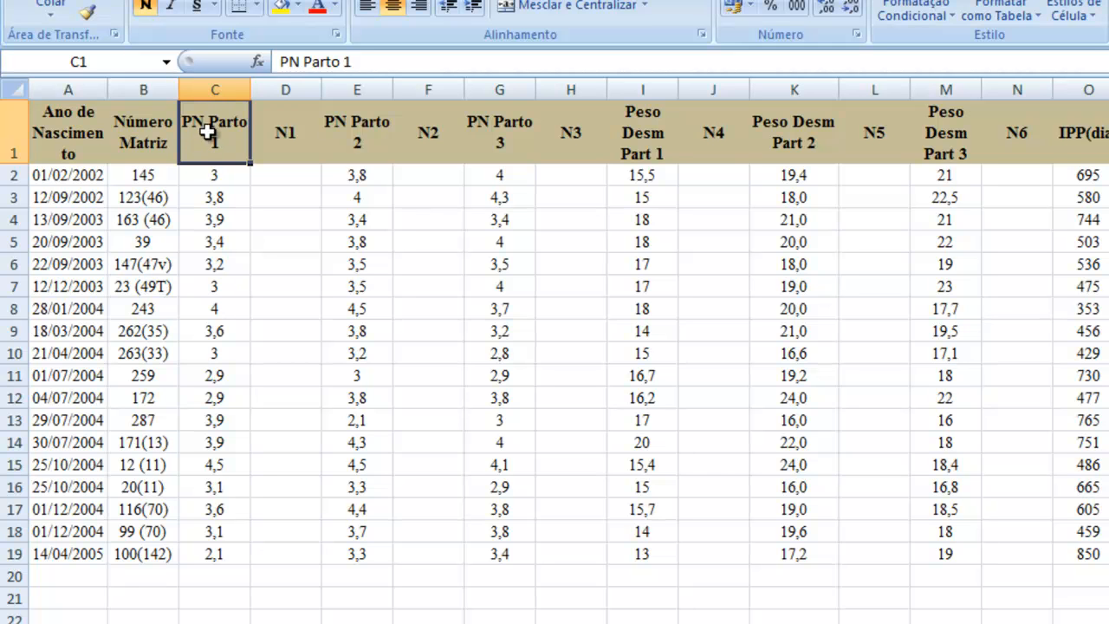
left_click(350, 131)
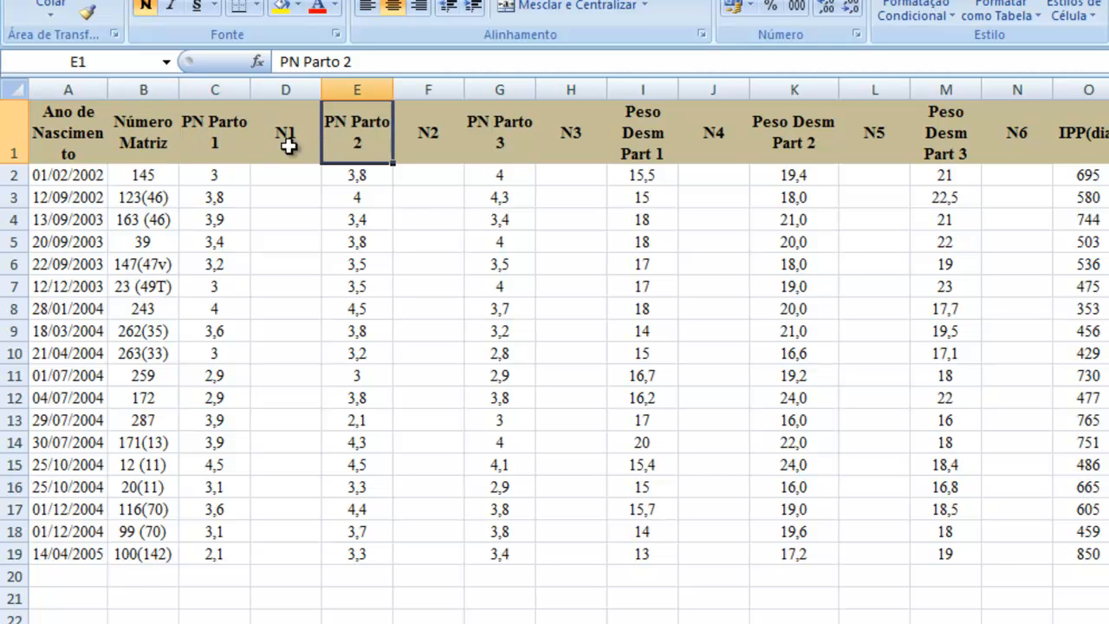
left_click(499, 144)
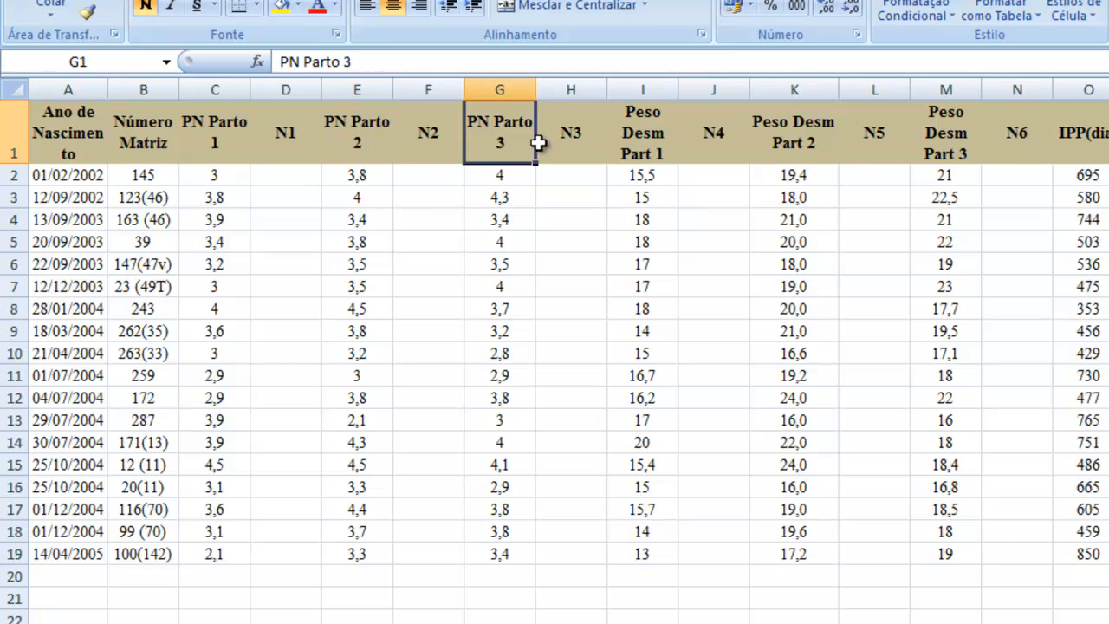
Step: Examine the weaning-weight headers Peso Desm Part 1 to 3, plus IPP(dia), OPG 2011 vazia, N8 and the IR column
left_click(659, 139)
left_click(720, 138)
left_click(817, 136)
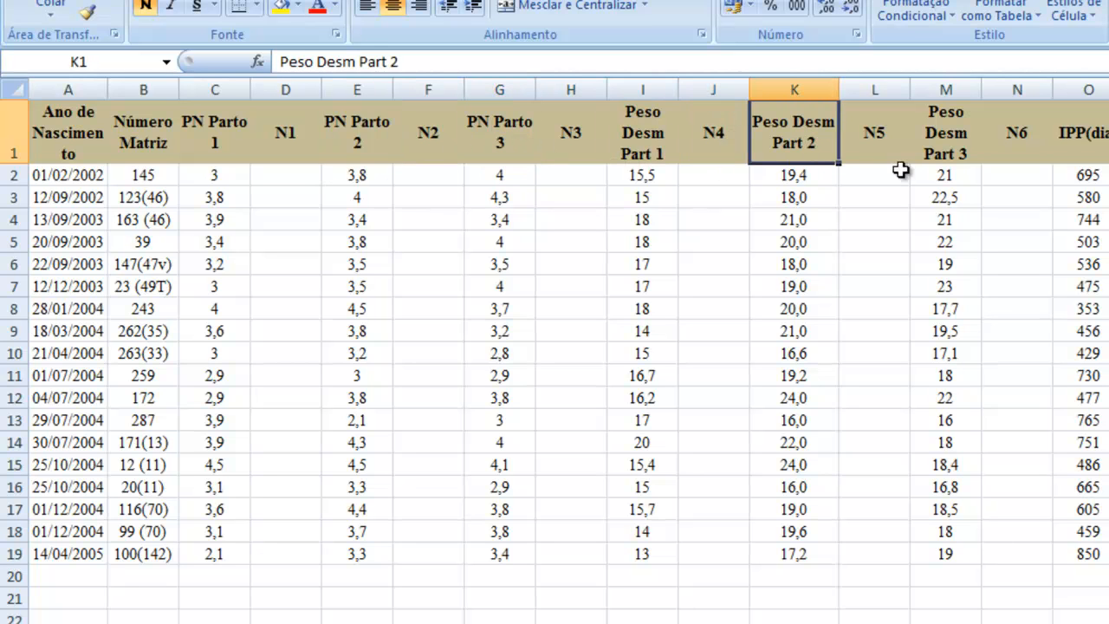
left_click(943, 147)
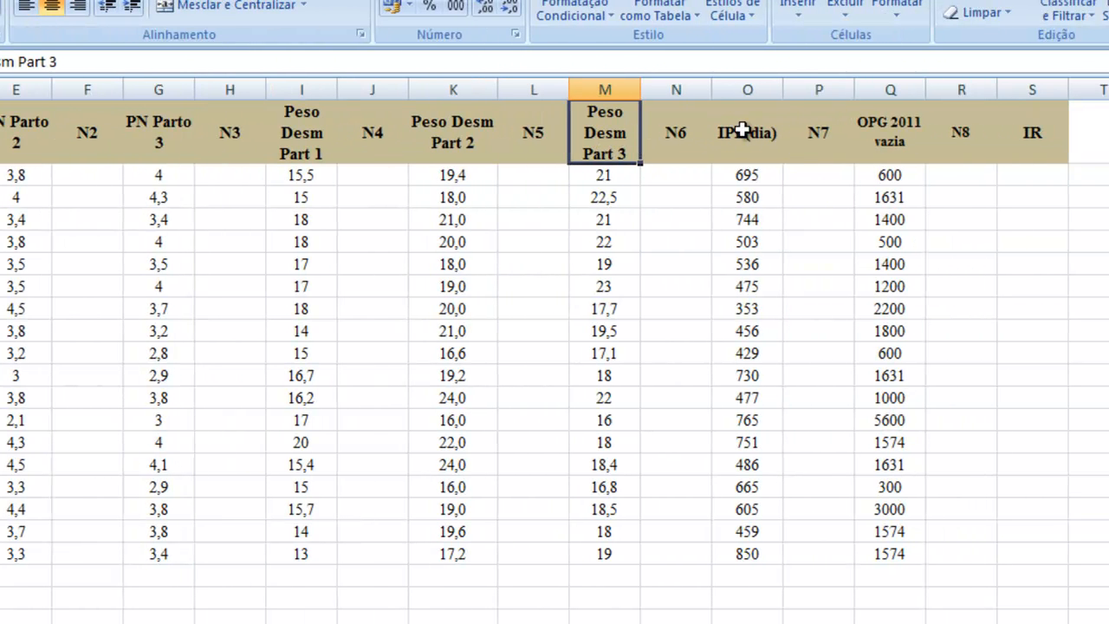
left_click(741, 137)
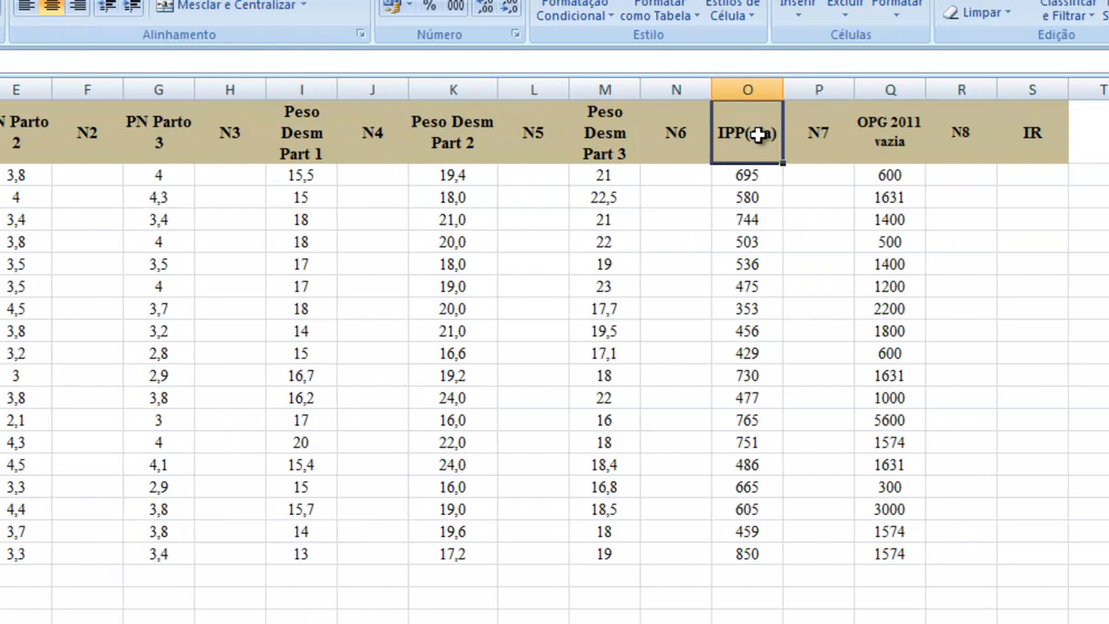
left_click(878, 141)
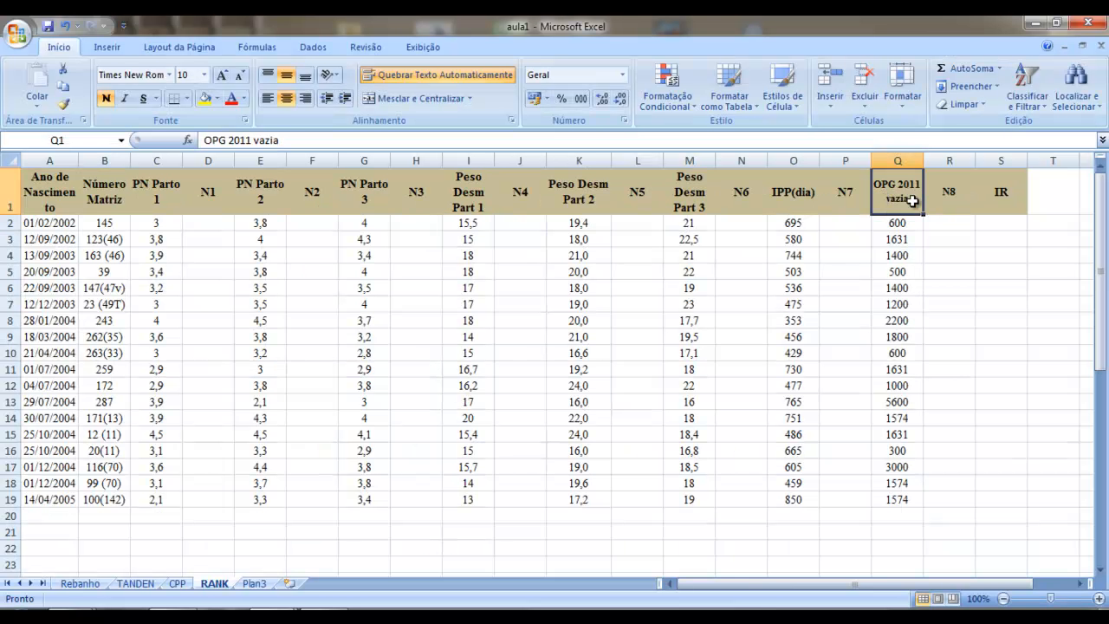
key("Right")
key("Right")
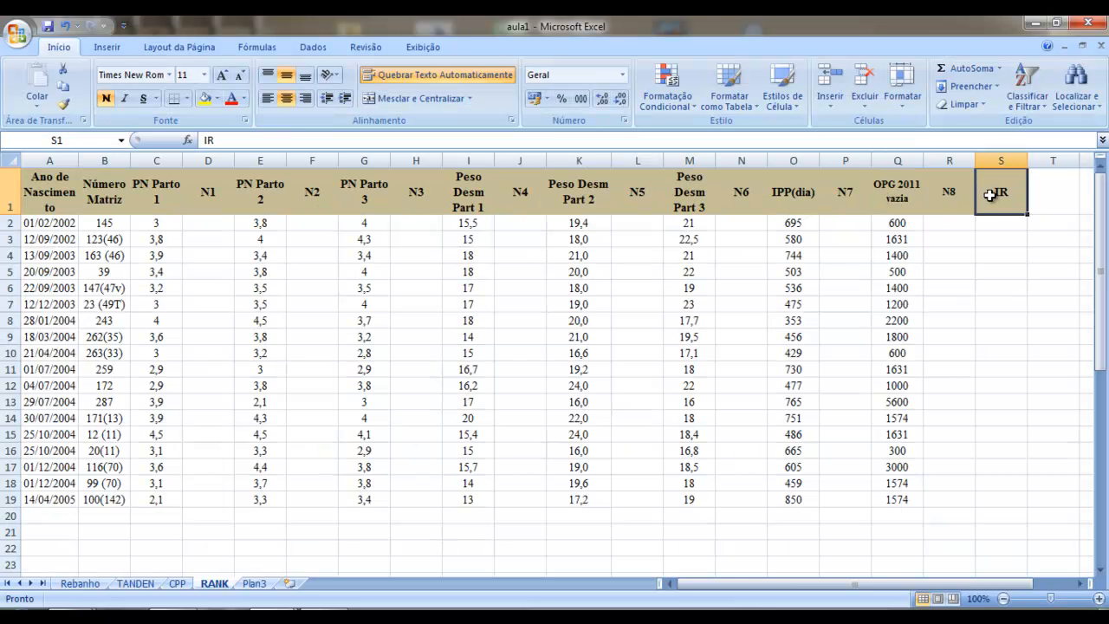
key("Down")
key("Down")
key("Down")
key("Down")
key("Down")
key("Down")
key("Down")
key("Down")
key("Down")
key("Down")
key("Down")
key("Down")
key("Down")
key("Down")
key("Down")
key("Down")
key("Down")
key("Down")
key("Down")
key("Down")
key("Down")
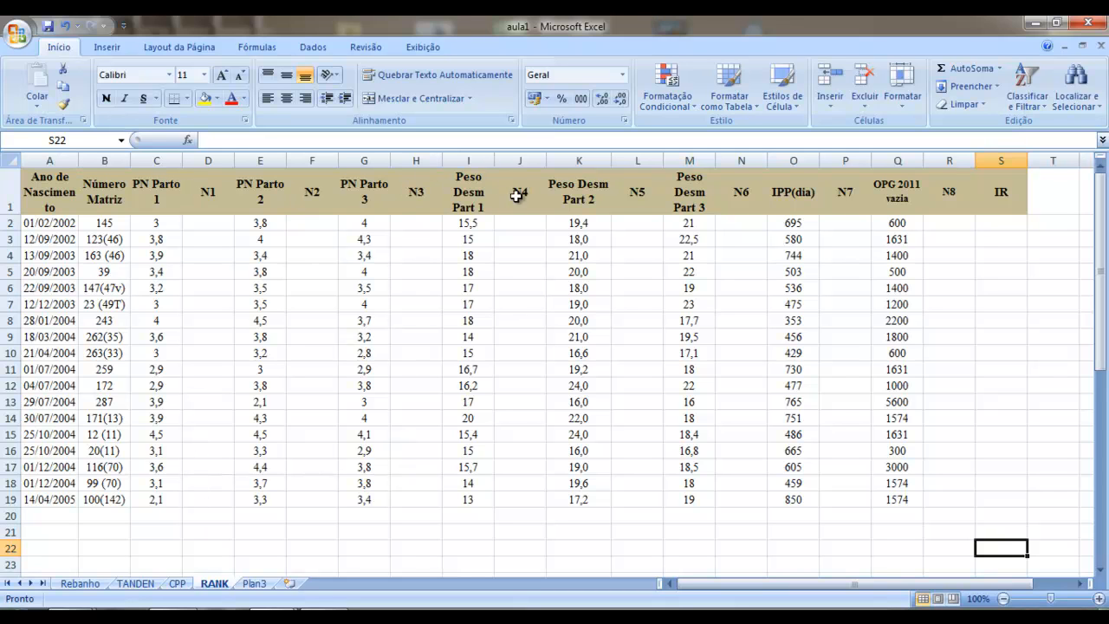
Step: Enter rank 1 in column N1 for matriz 12 (11), whose PN Parto 1 is the highest
left_click(207, 237)
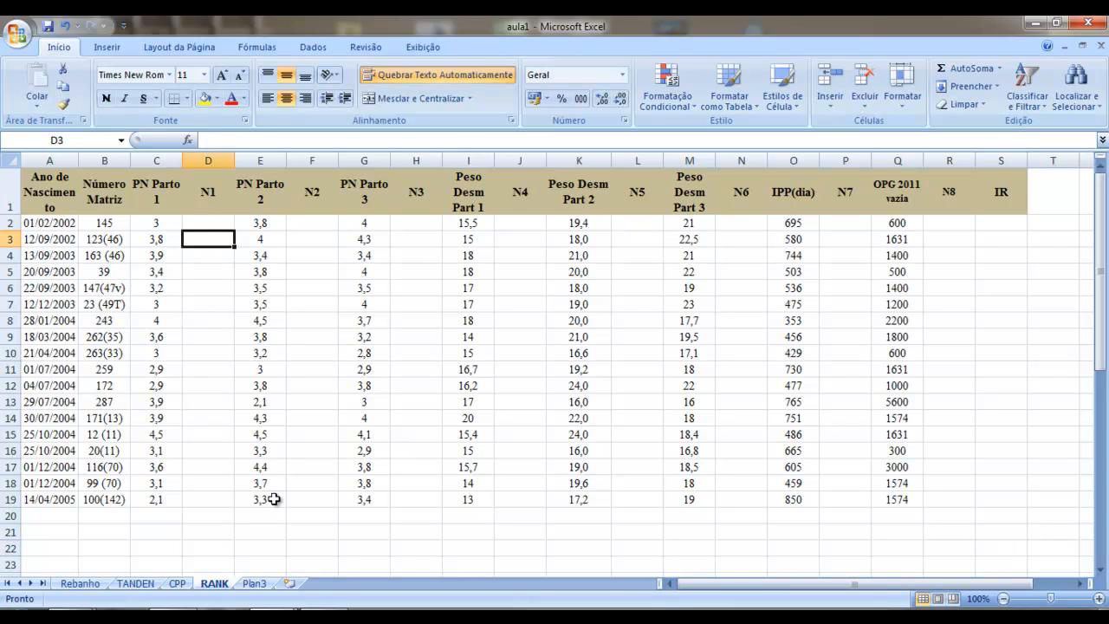
left_click(212, 224)
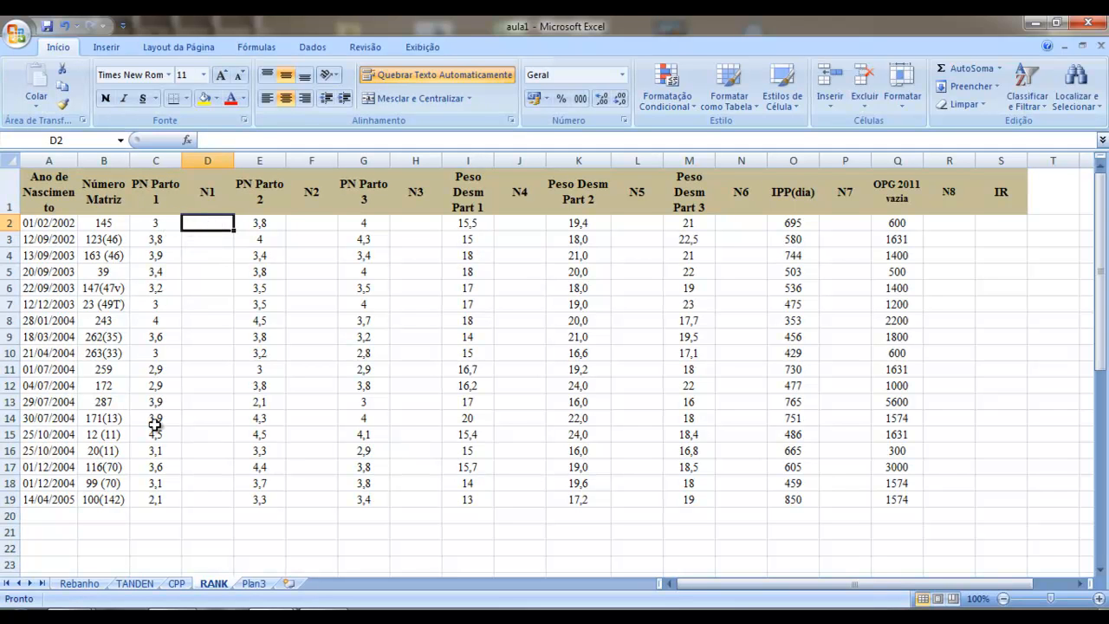
left_click(195, 434)
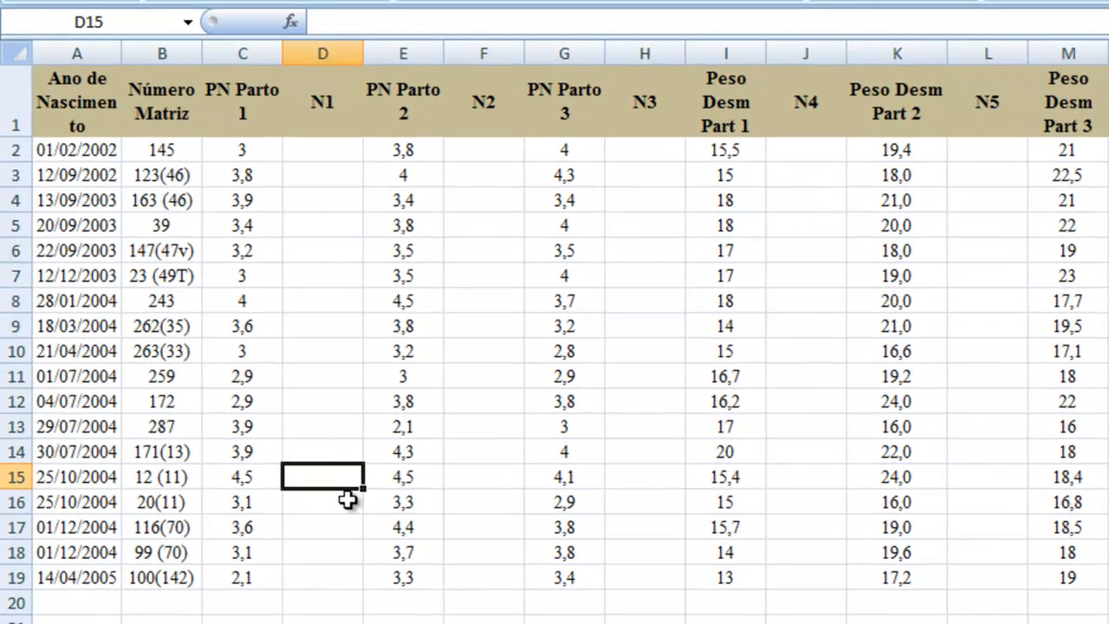
type("1")
key("Up")
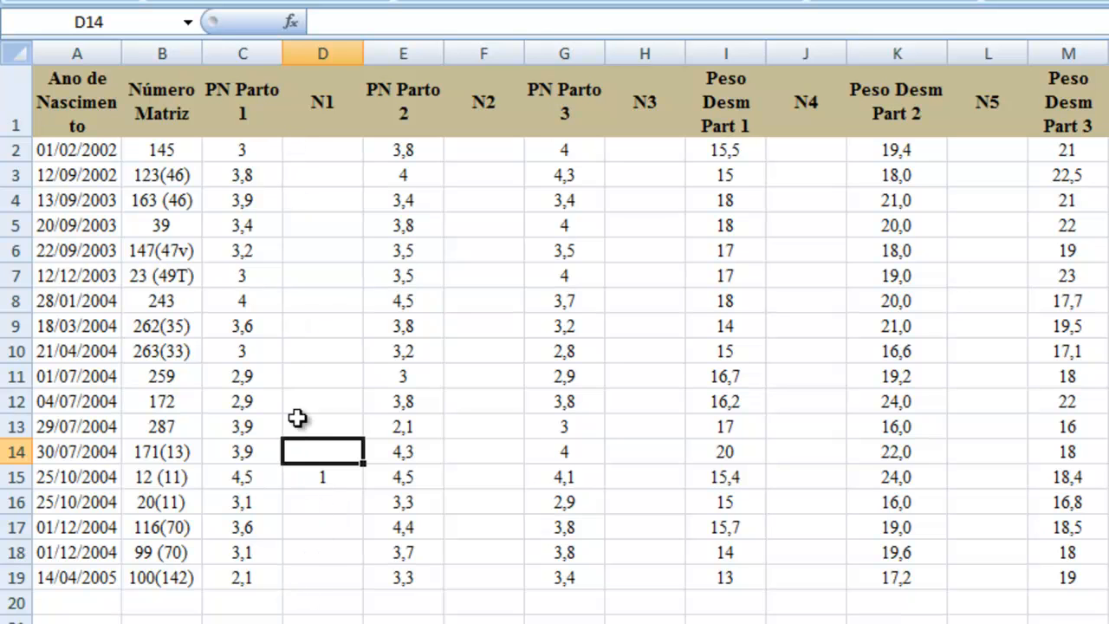
Step: Enter rank 2 in column N1 for the three rows with a PN Parto 1 of 3,9: D14, D13 and D4
type("2")
key("Up")
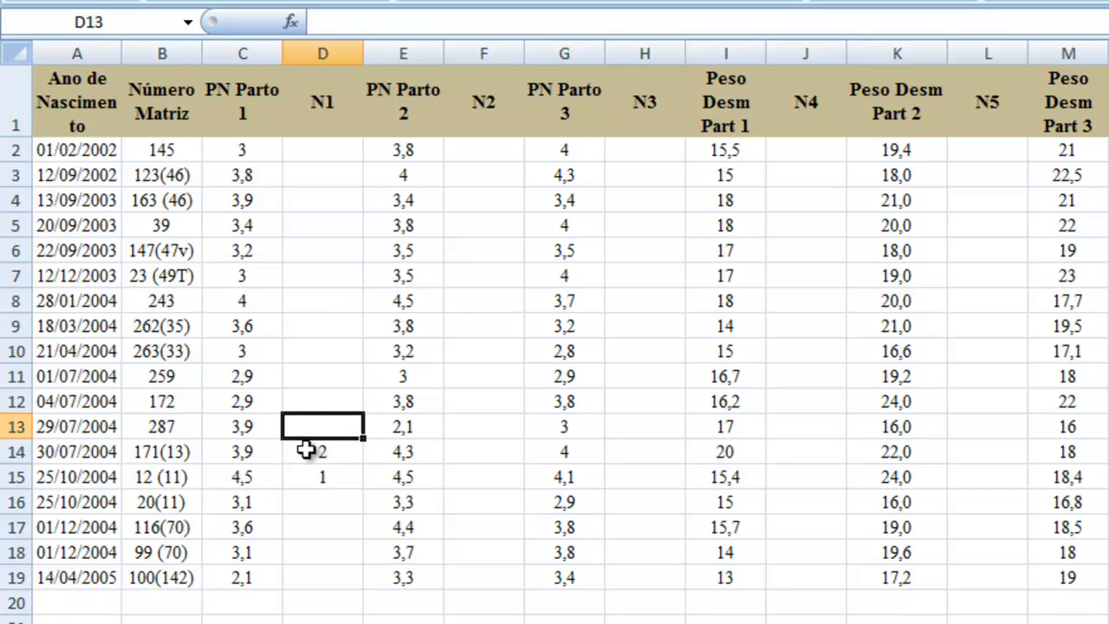
type("2")
key("Up")
key("Up")
key("Up")
key("Up")
key("Up")
key("Up")
key("Up")
key("Up")
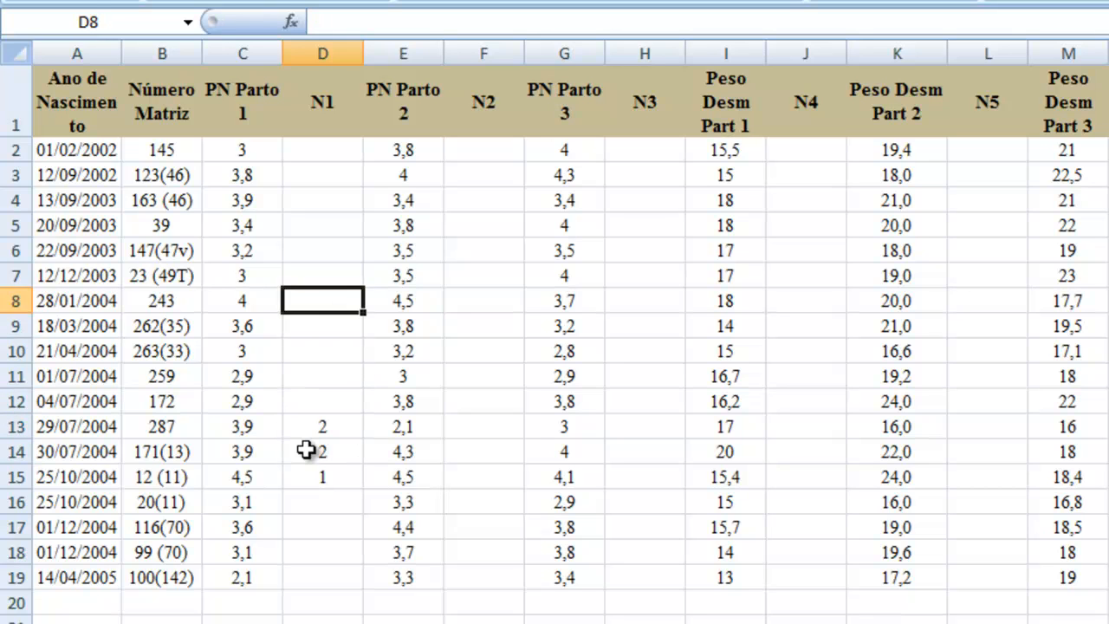
key("Up")
type("2")
key("Return")
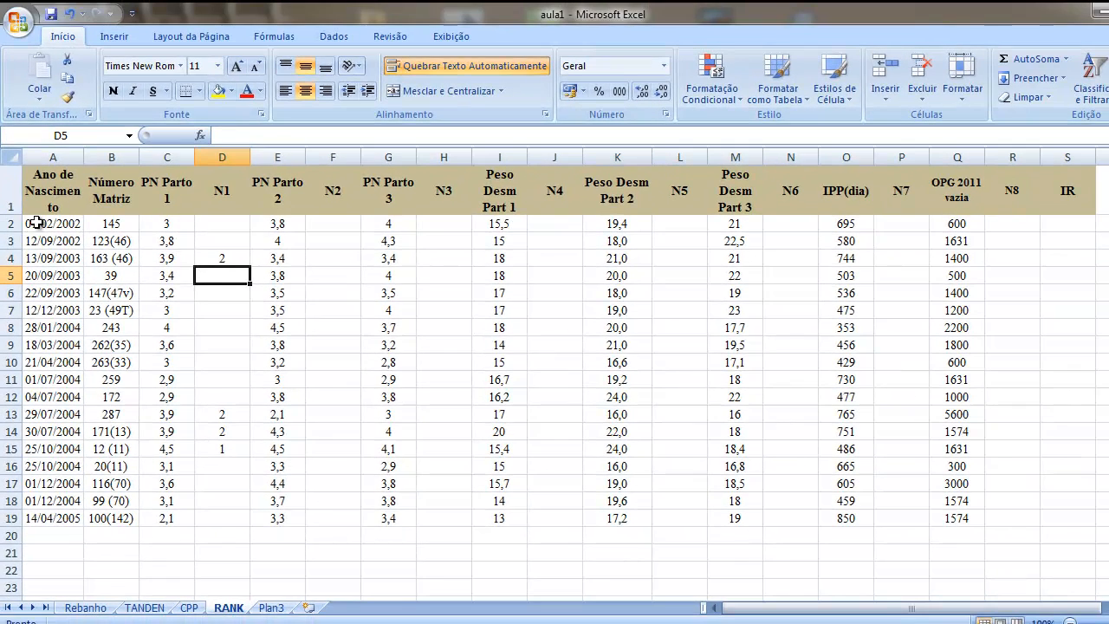
Step: Sort the data range A2:S19 by the values of PN Parto 1 from largest to smallest (Do Maior para o Menor)
left_click_drag(34, 223, 1084, 517)
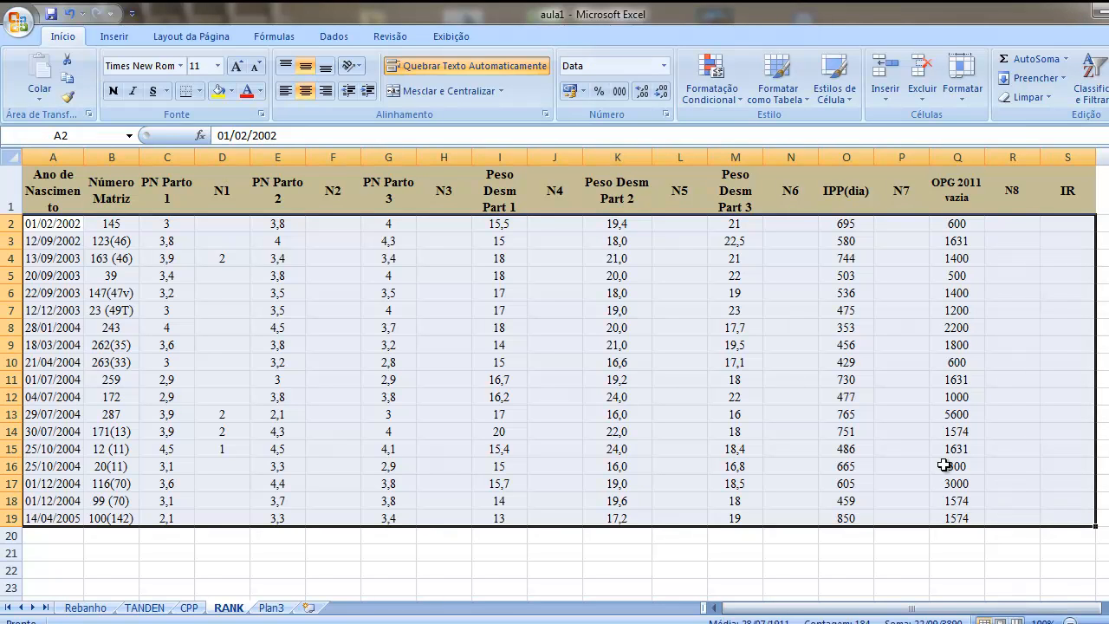
left_click(329, 35)
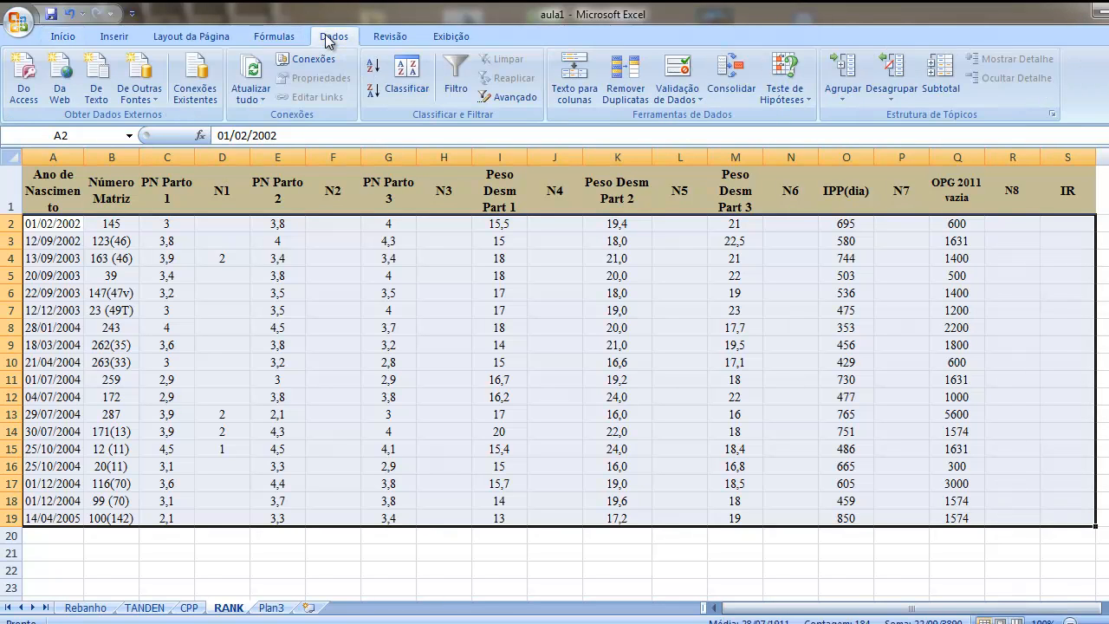
left_click(403, 69)
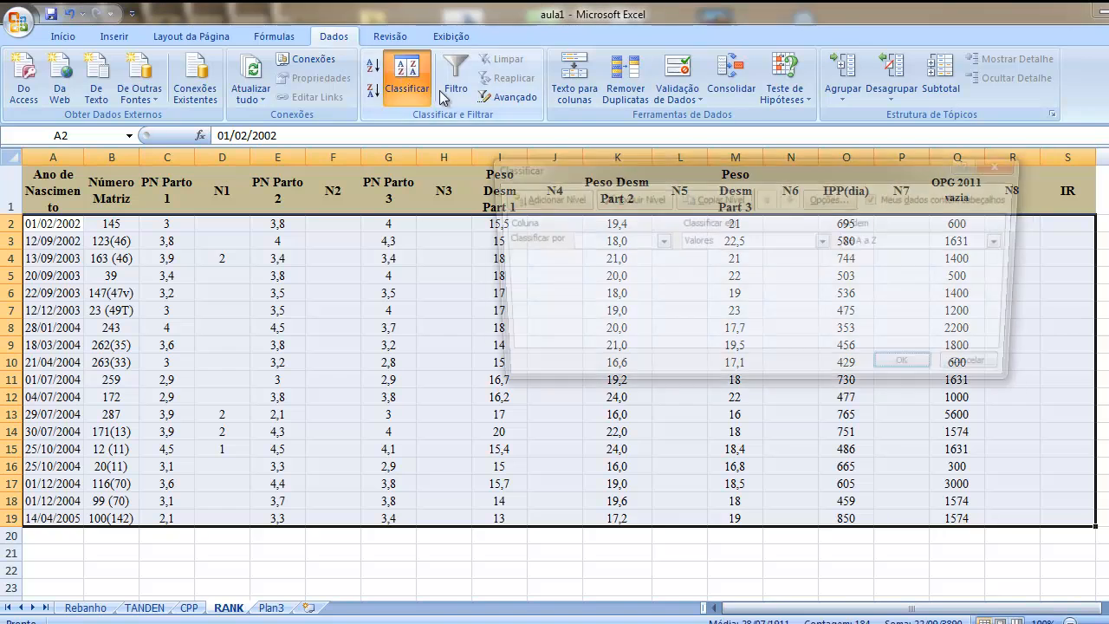
left_click(657, 243)
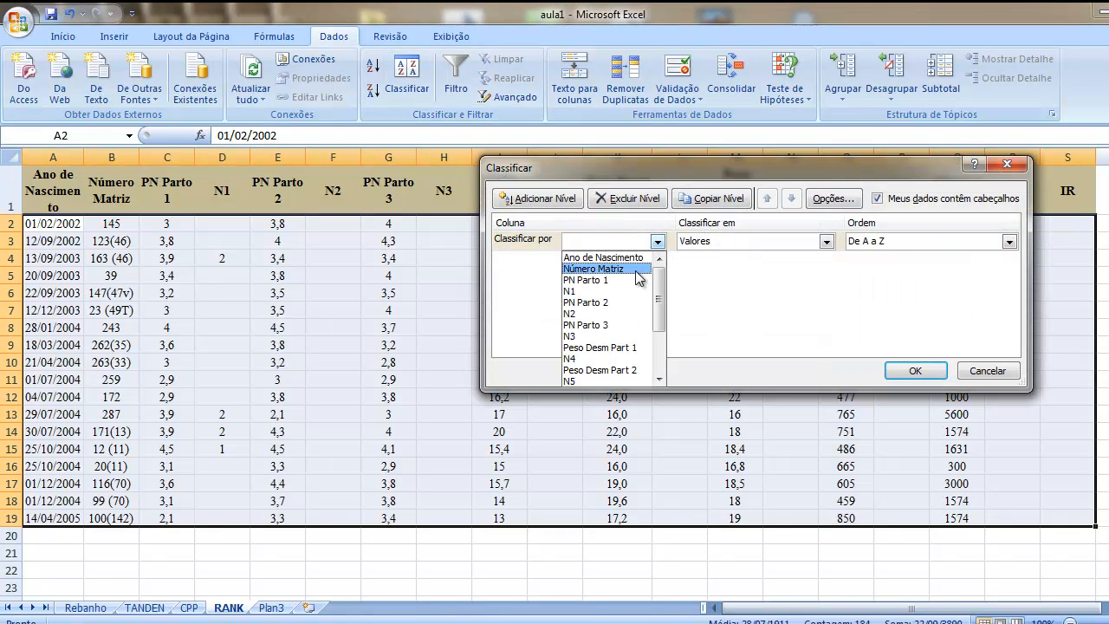
left_click(579, 280)
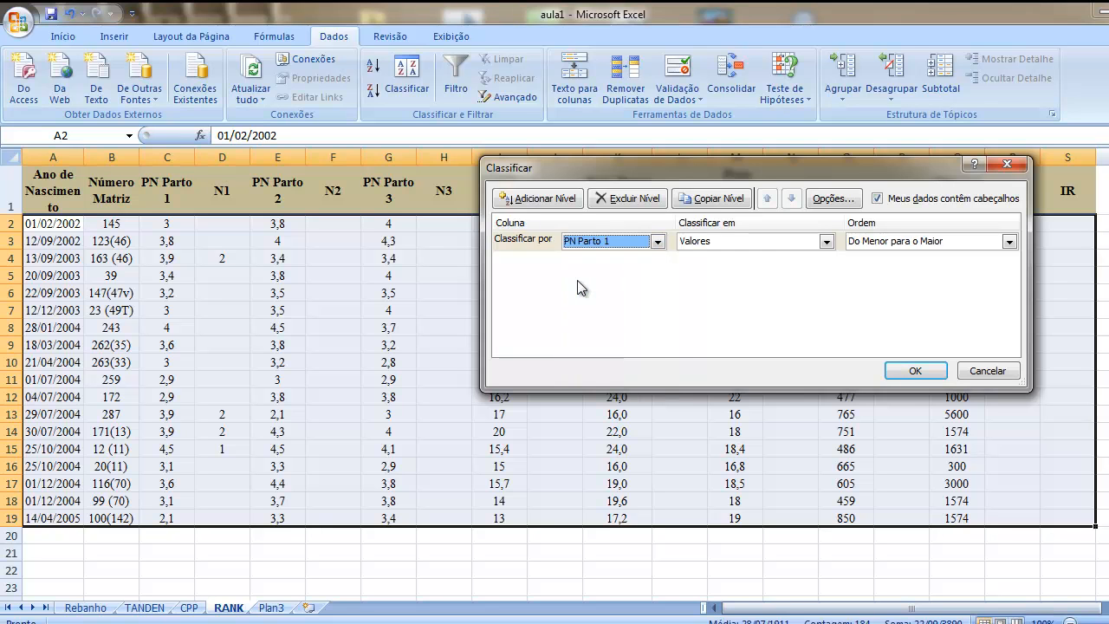
left_click(827, 243)
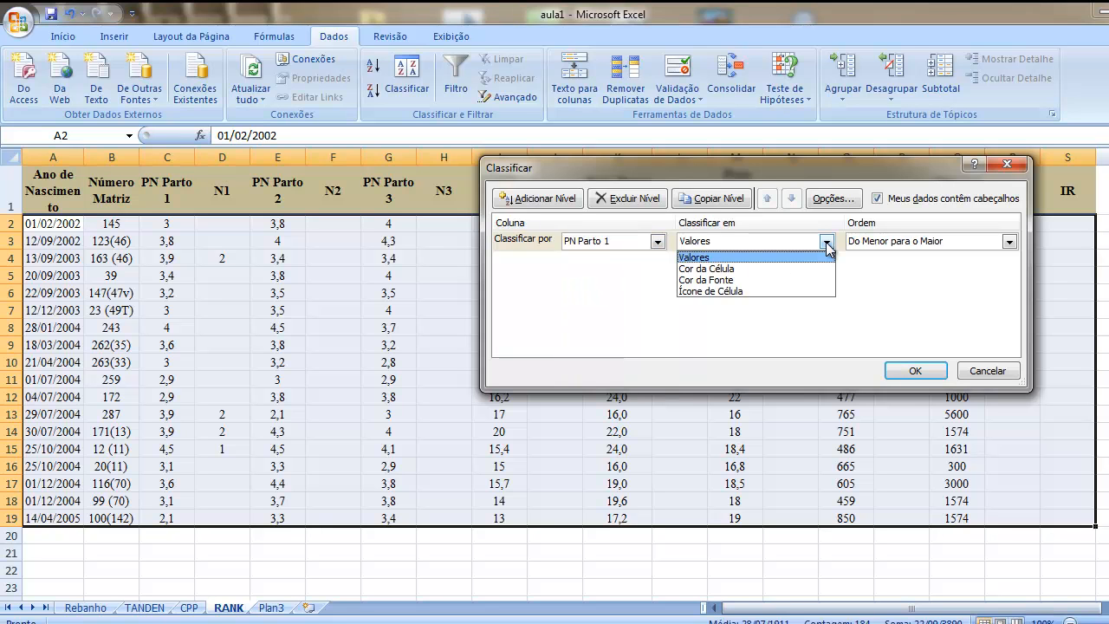
left_click(827, 244)
left_click(1009, 242)
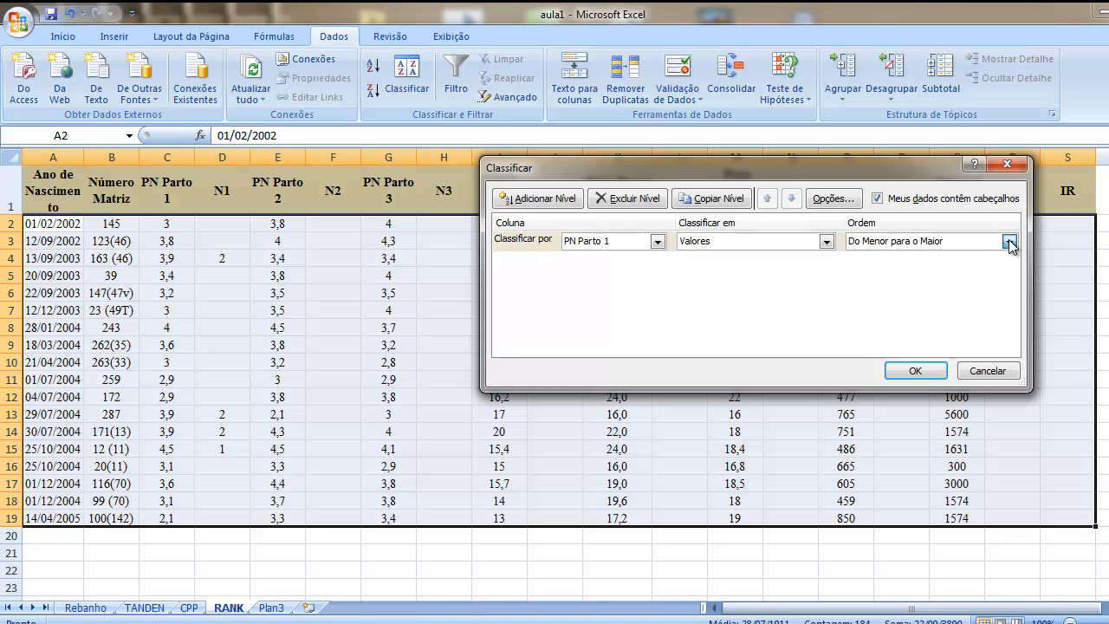
left_click(921, 270)
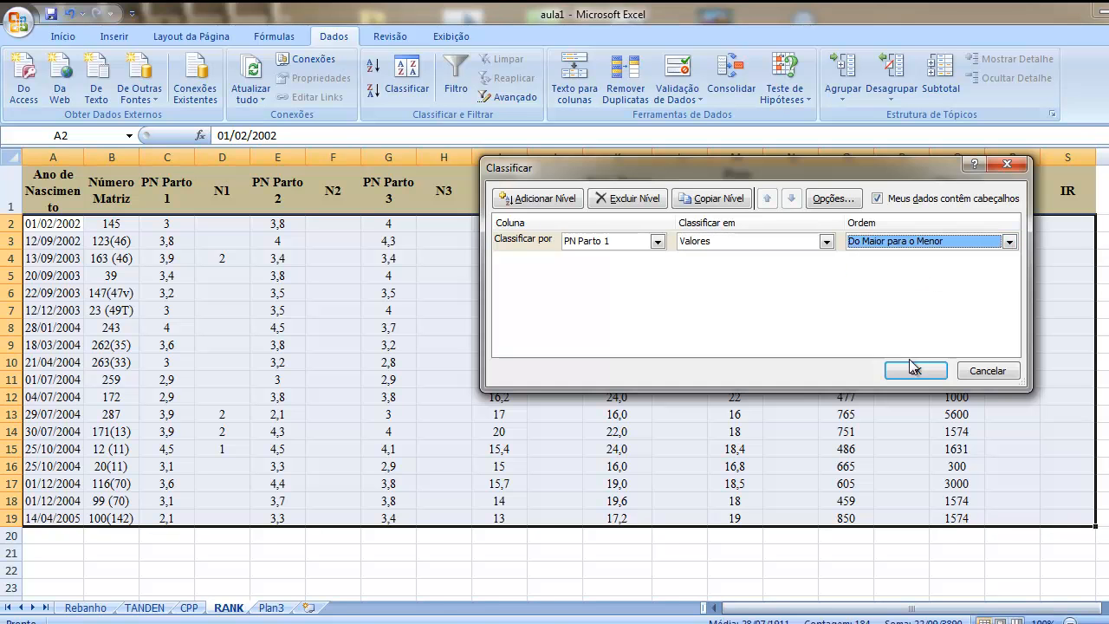
left_click(911, 370)
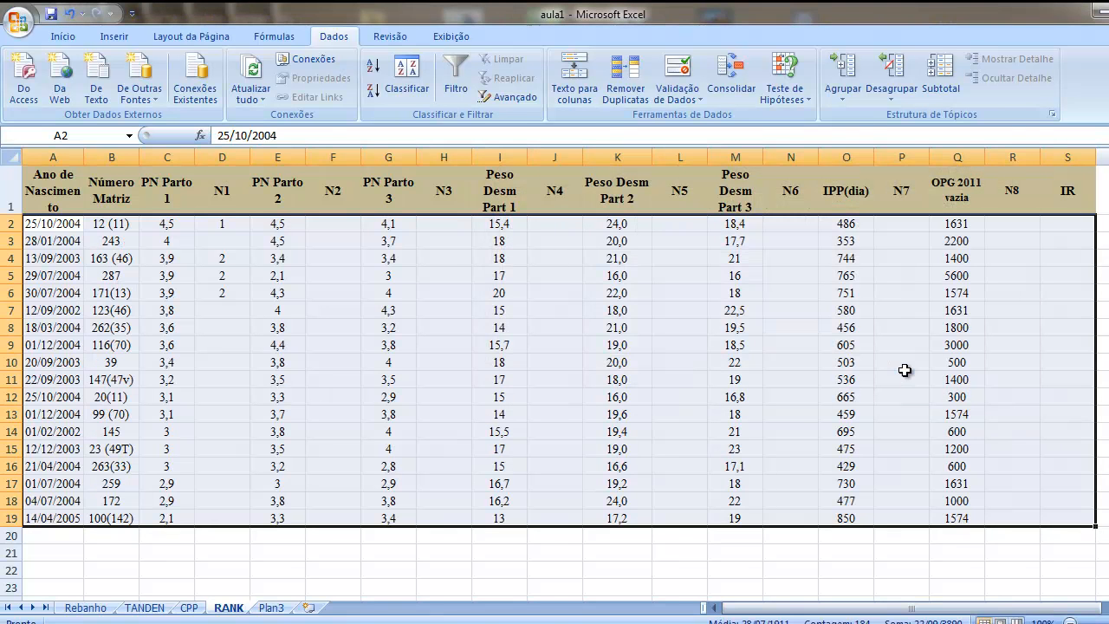
Step: Clear the wrong ranks from N1 cells D4, D5 and D6
left_click(213, 239)
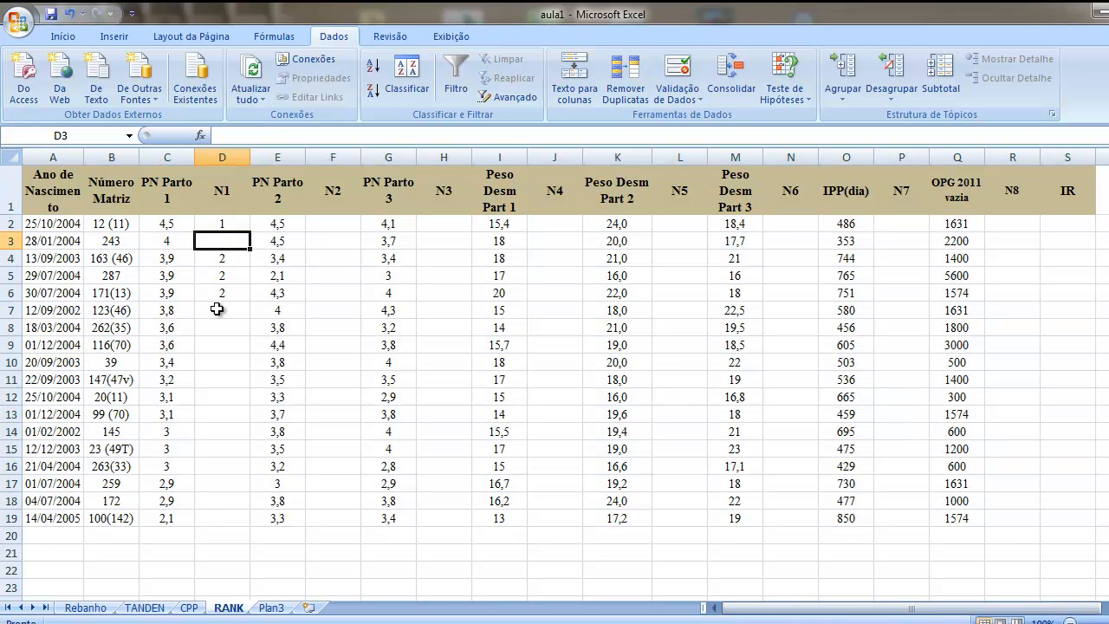
left_click(224, 260)
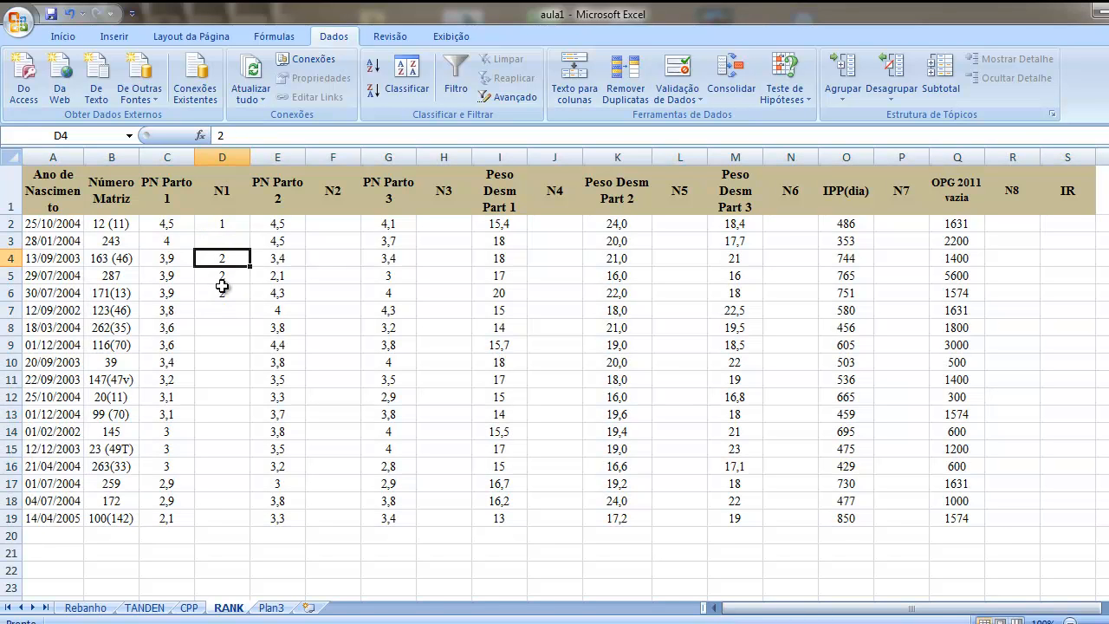
key("Delete")
left_click(219, 280)
key("Delete")
left_click(218, 293)
key("Delete")
Step: Enter rank 2 in N1 cell D3 and rank 3 in the tied rows D4 to D6
left_click(223, 241)
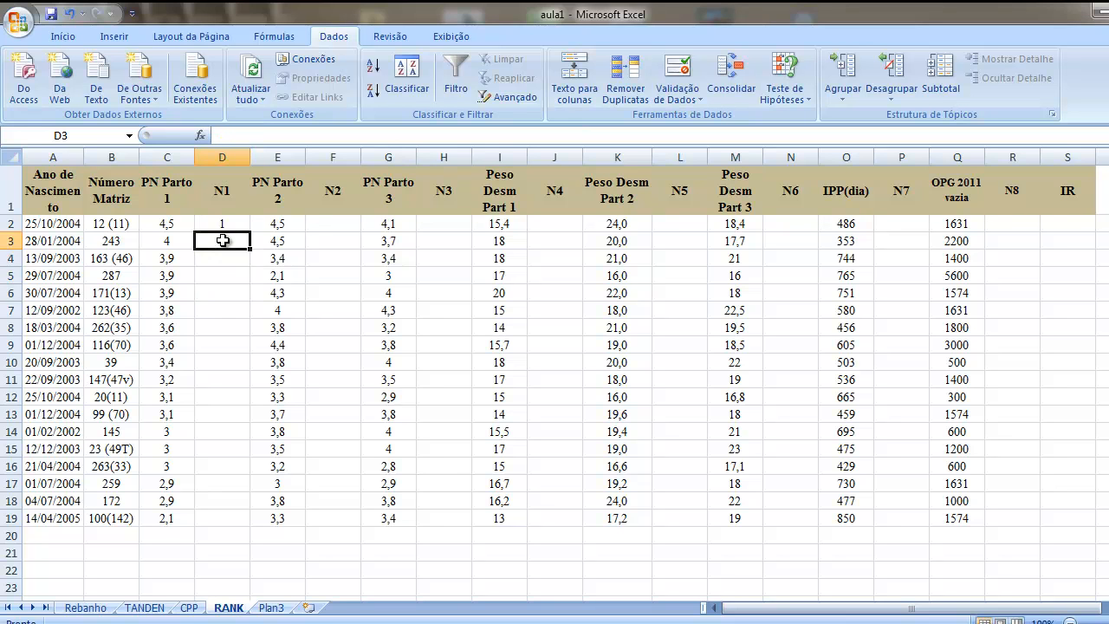
type("2")
key("Return")
type("3")
key("Return")
type("3")
key("Return")
type("3")
key("Return")
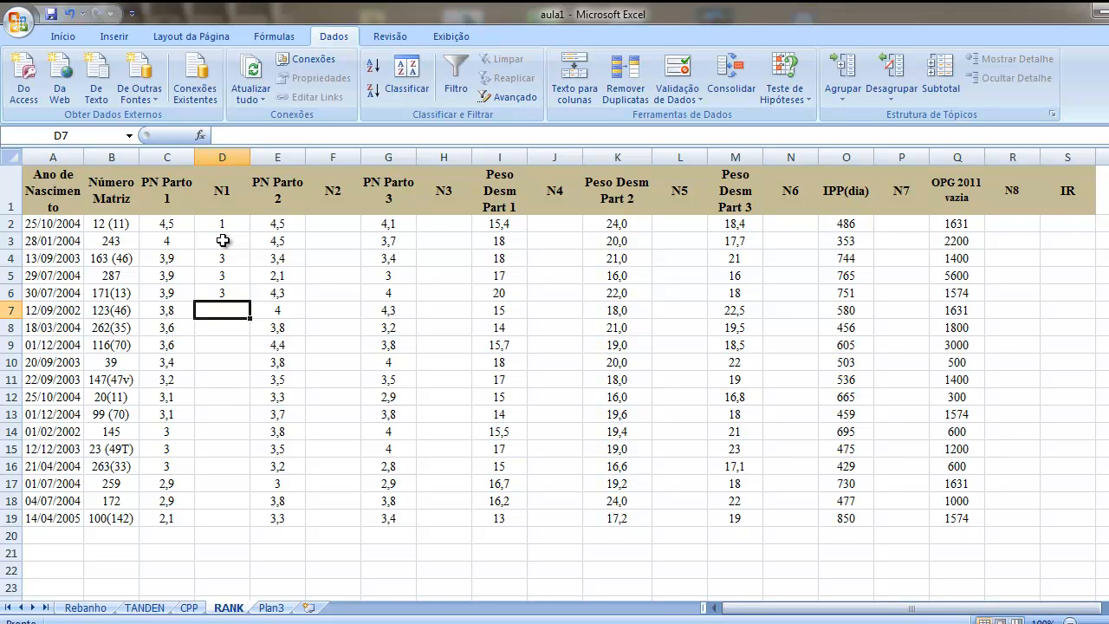
Step: Enter rank 4 in N1 cell D7 and rank 5 in the tied rows D8 and D9
type("4")
key("Return")
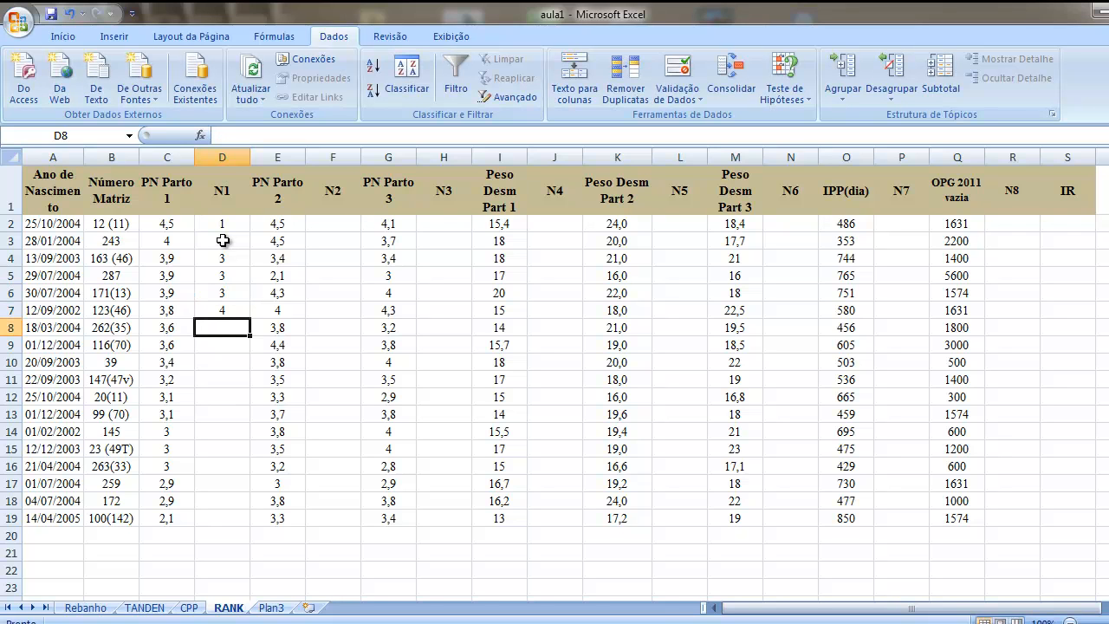
type("5")
key("Return")
type("5")
Step: Enter ranks 6 and 7 in N1 cells D10 and D11, and rank 8 in the tied rows D12 and D13
key("Return")
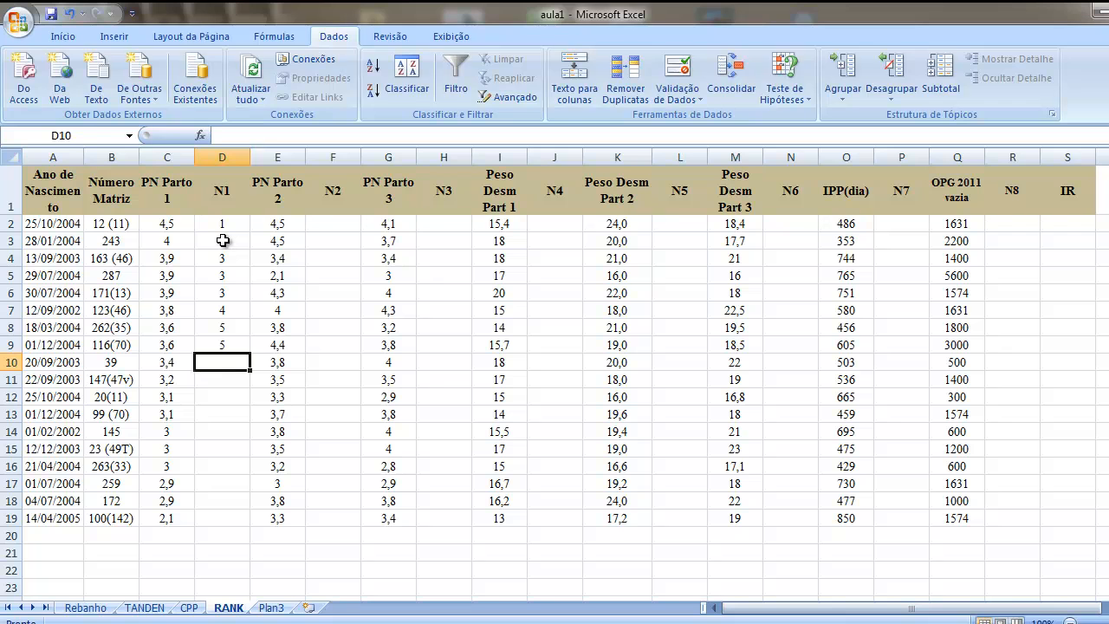
type("6")
key("Return")
type("7")
key("Return")
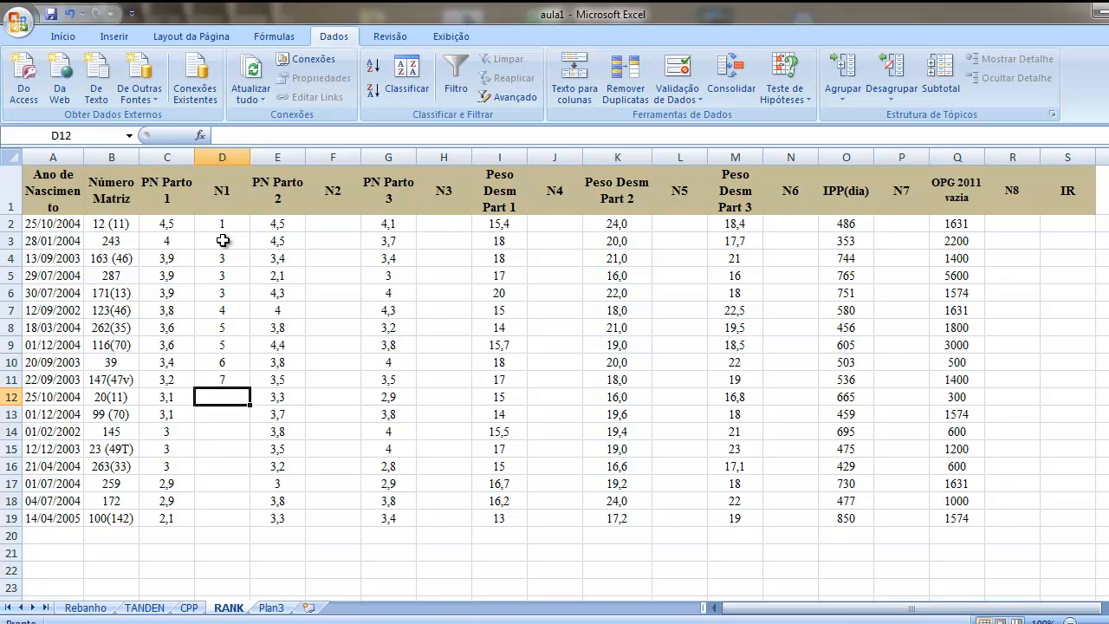
type("8")
key("Return")
type("8")
key("Return")
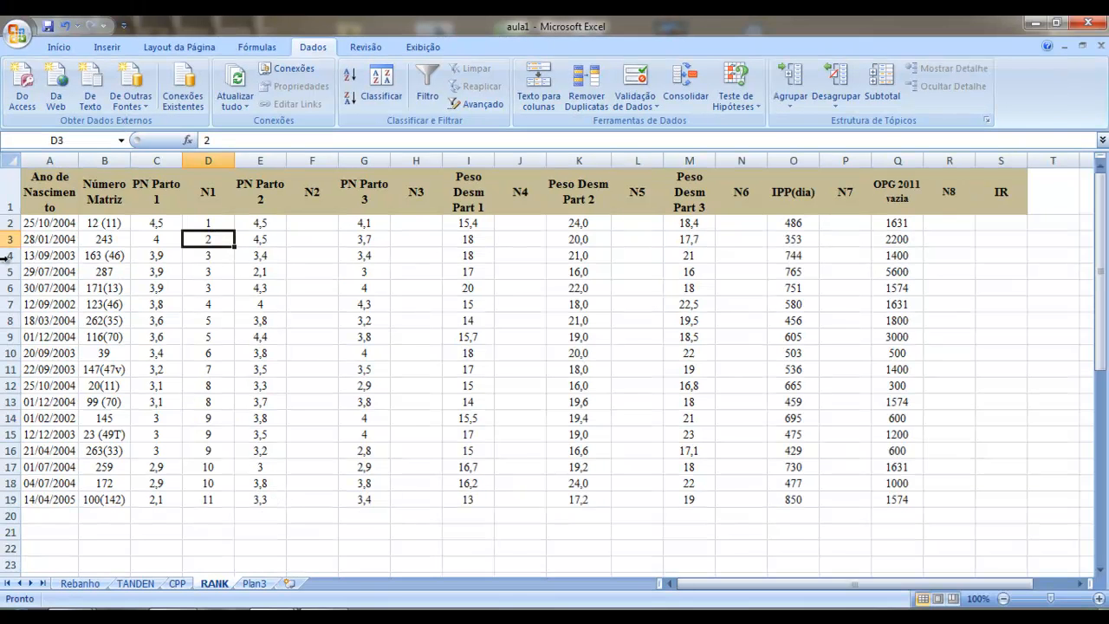
Step: Examine the ranks in N7 and N8 against the IPP(dia) and OPG 2011 vazia values of the females
left_click(5, 221)
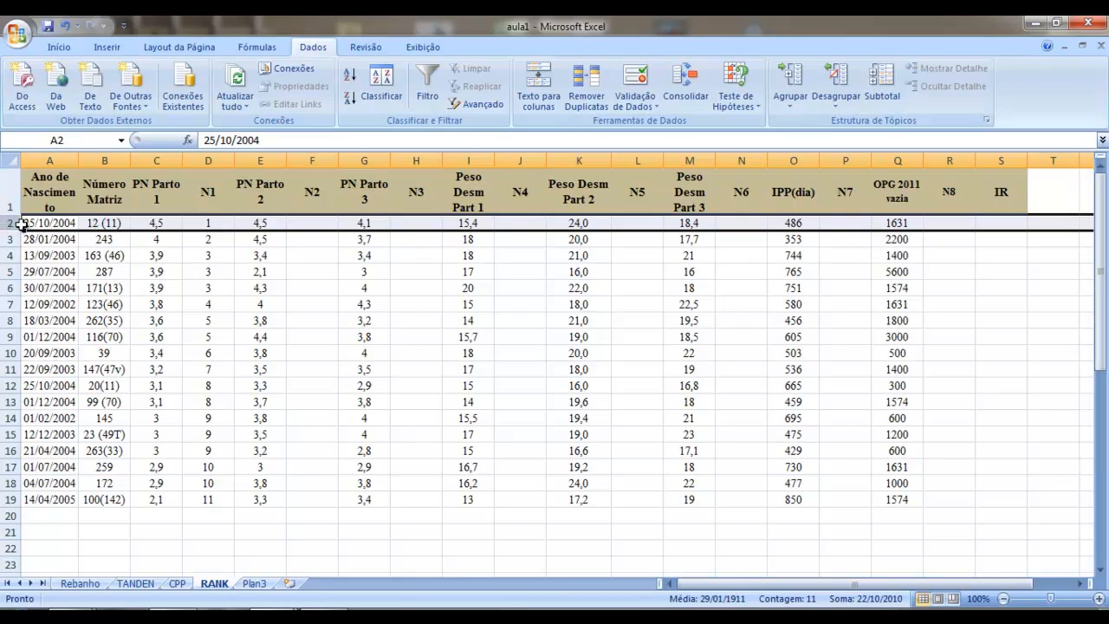
left_click(44, 224)
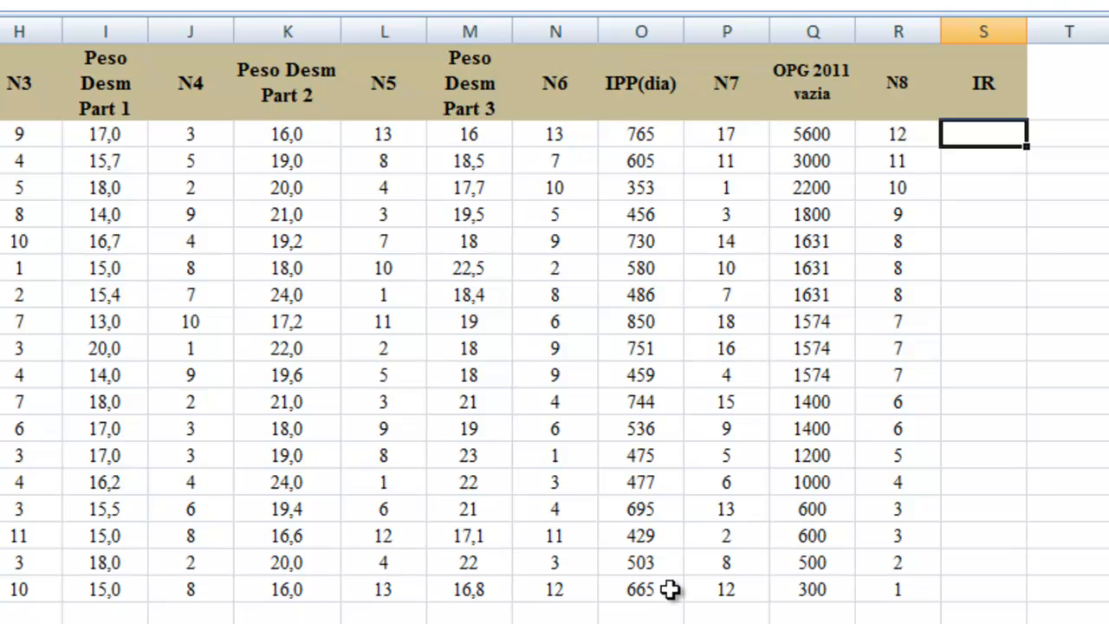
left_click(708, 183)
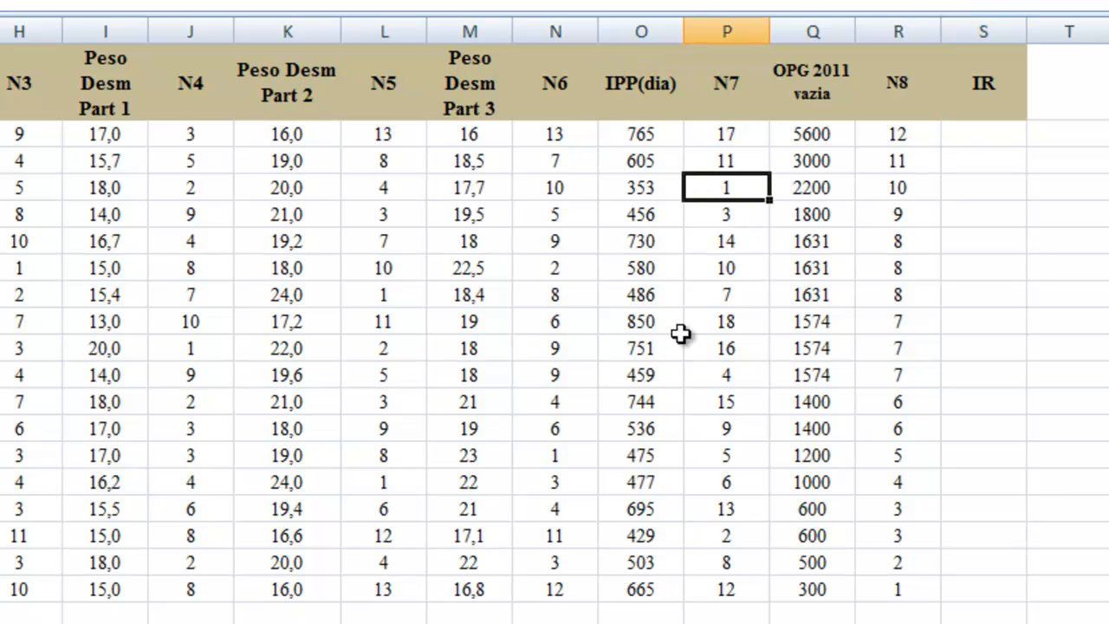
key("Left")
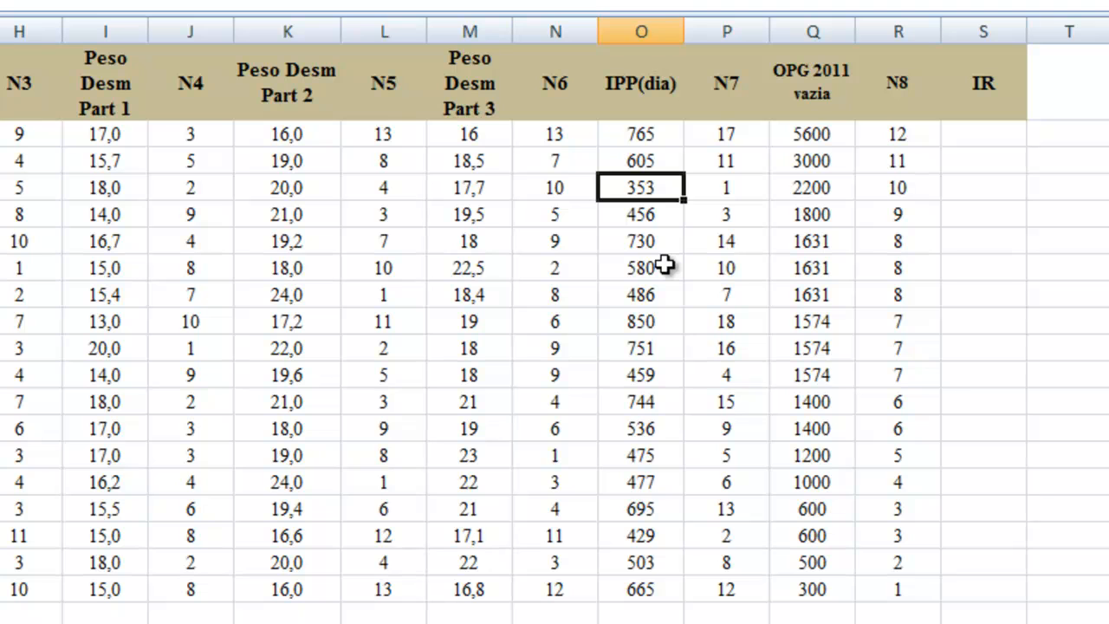
key("Right")
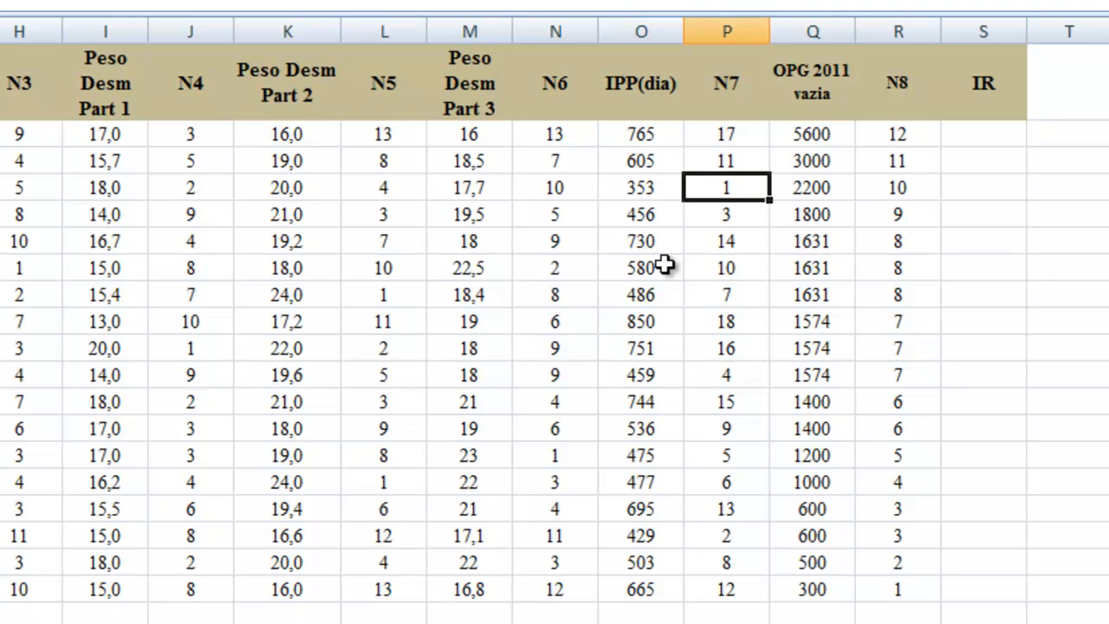
key("Right")
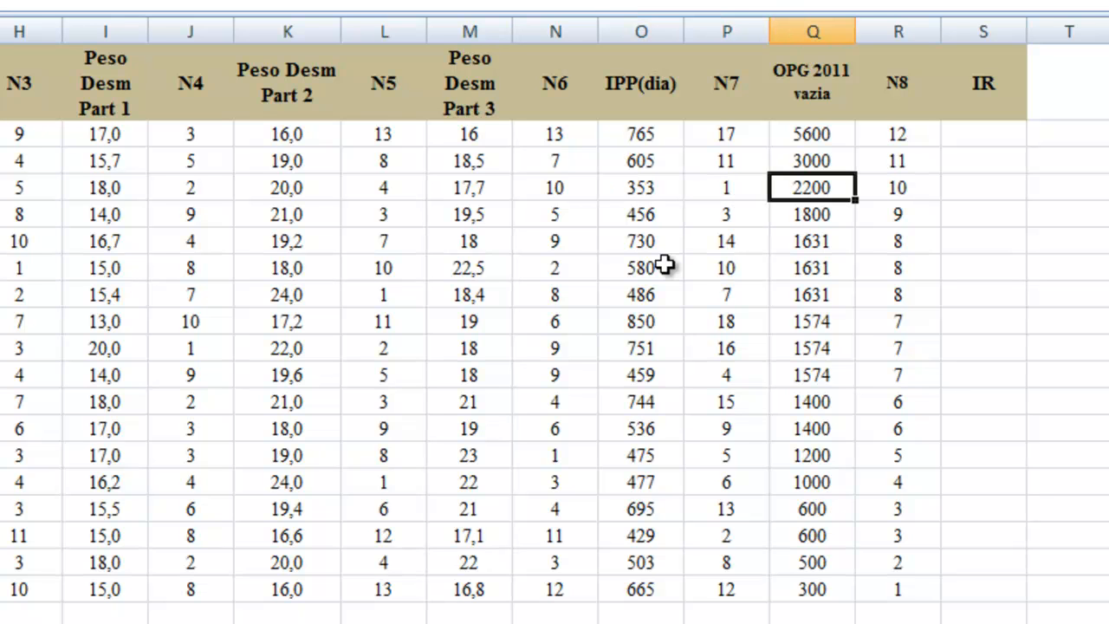
key("Down")
key("Down")
key("Down")
key("Down")
key("Down")
key("Down")
key("Down")
key("Down")
key("Down")
key("Down")
key("Down")
key("Down")
key("Down")
key("Down")
key("Down")
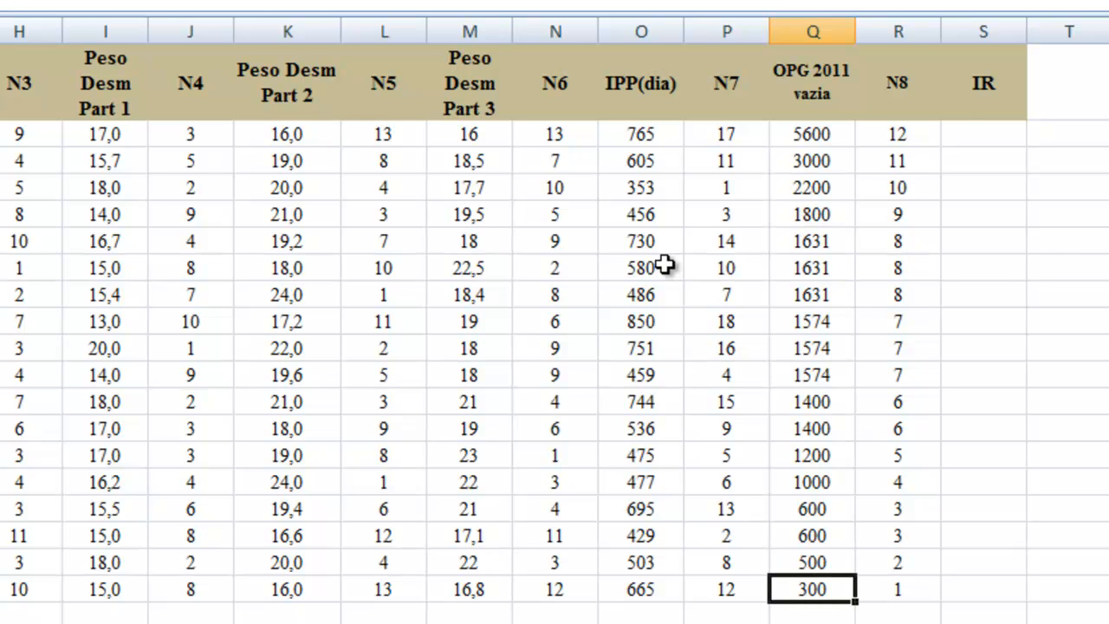
Step: Start the IR formula in cell S2 as a sum of the N1, N2 and N3 ranks: =D2+F2+H2
left_click(965, 129)
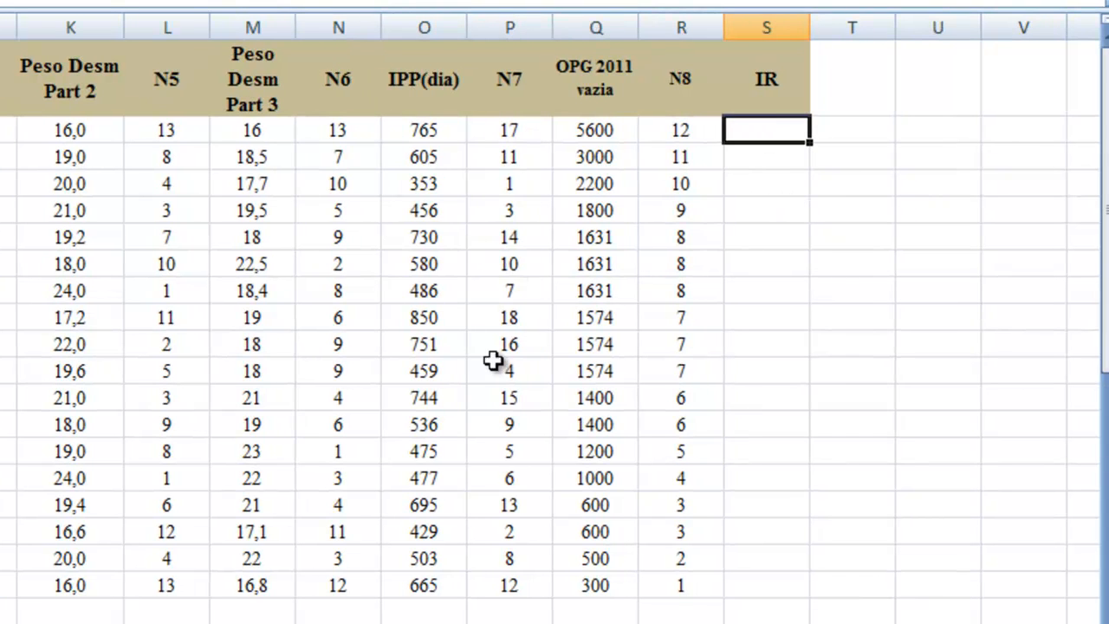
left_click(4, 364)
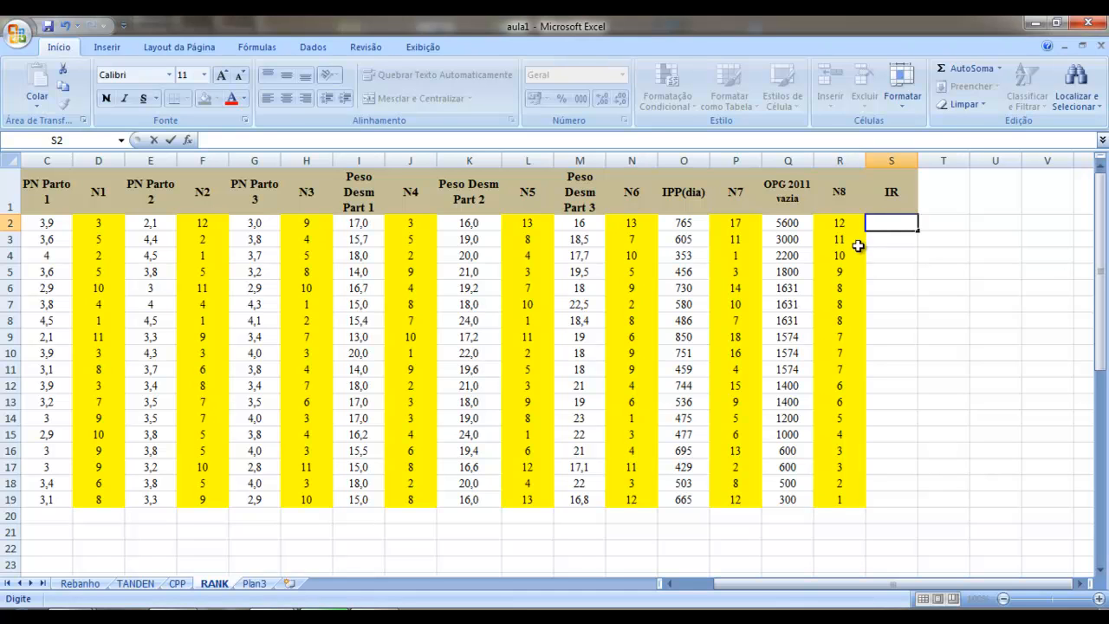
type("=")
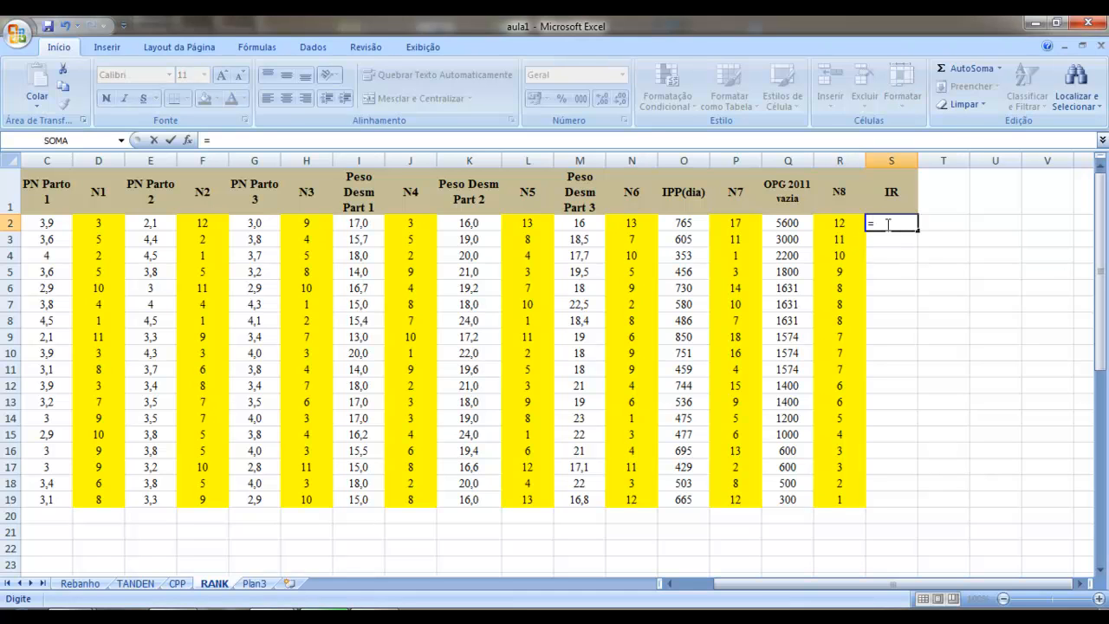
left_click(92, 223)
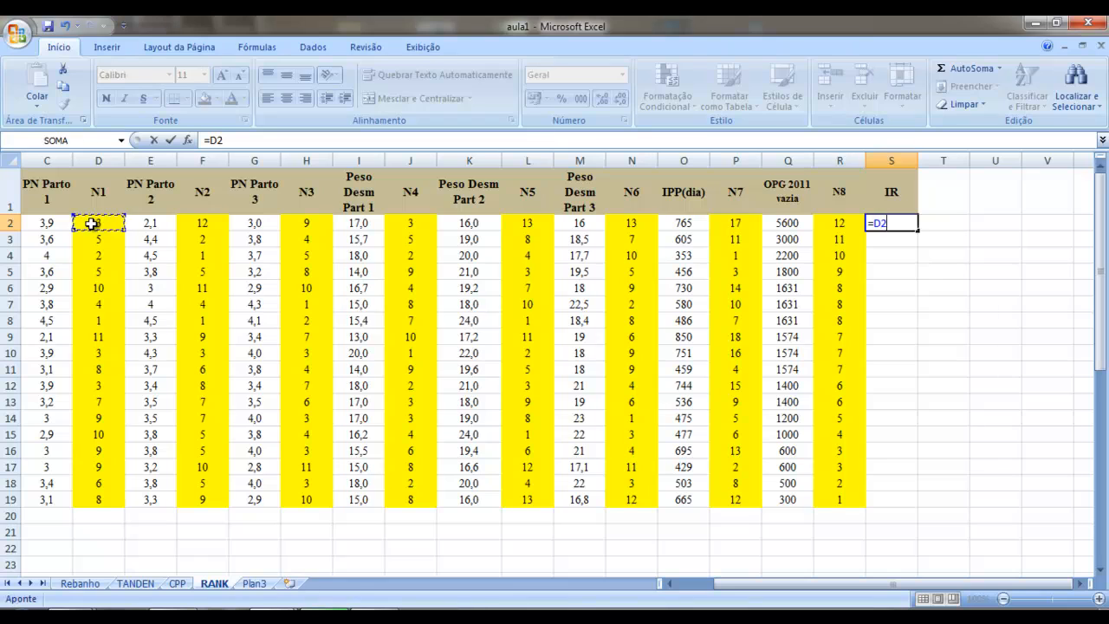
left_click(234, 139)
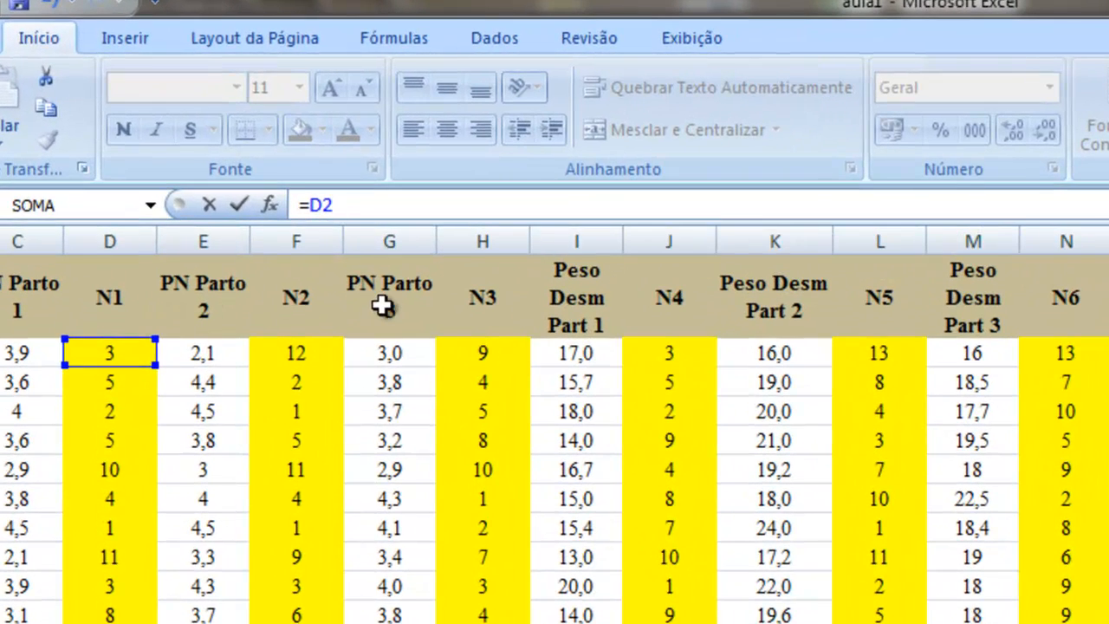
type("+")
key("BackSpace")
type("+")
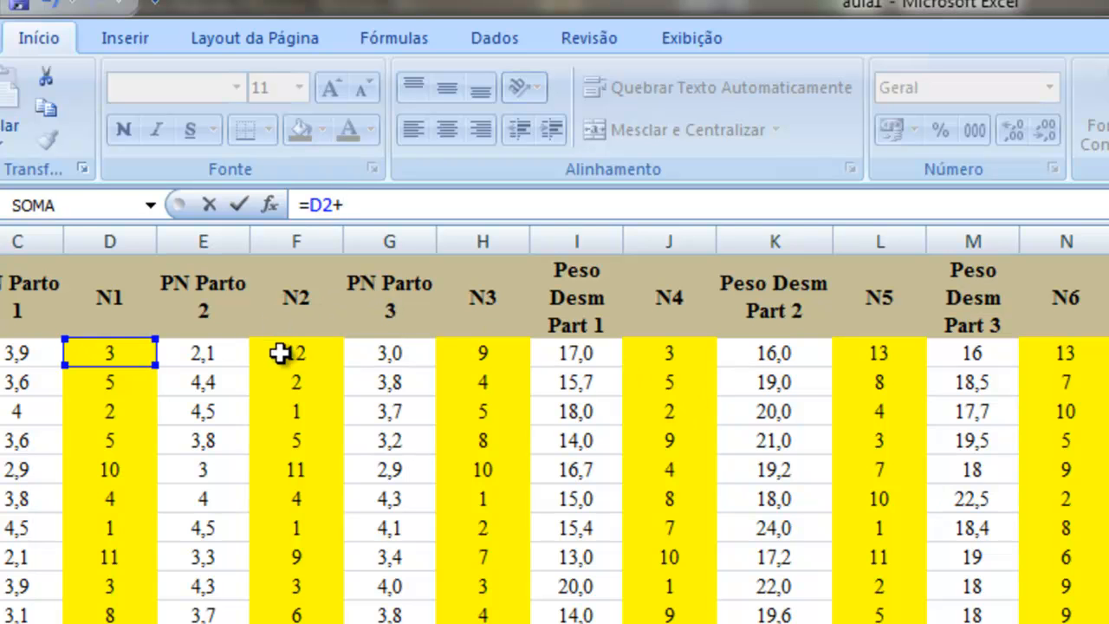
left_click(292, 355)
type("+")
left_click(476, 354)
type("+")
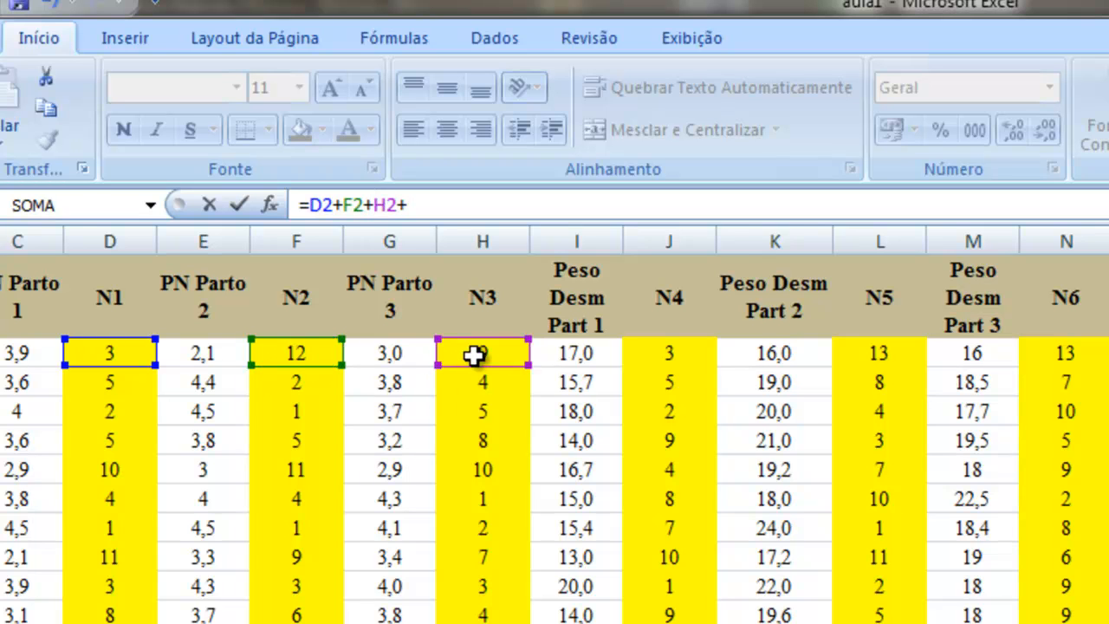
Step: Complete the IR formula in S2 by adding the N4 to N8 ranks from J2, L2, N2, P2 and R2
left_click(656, 355)
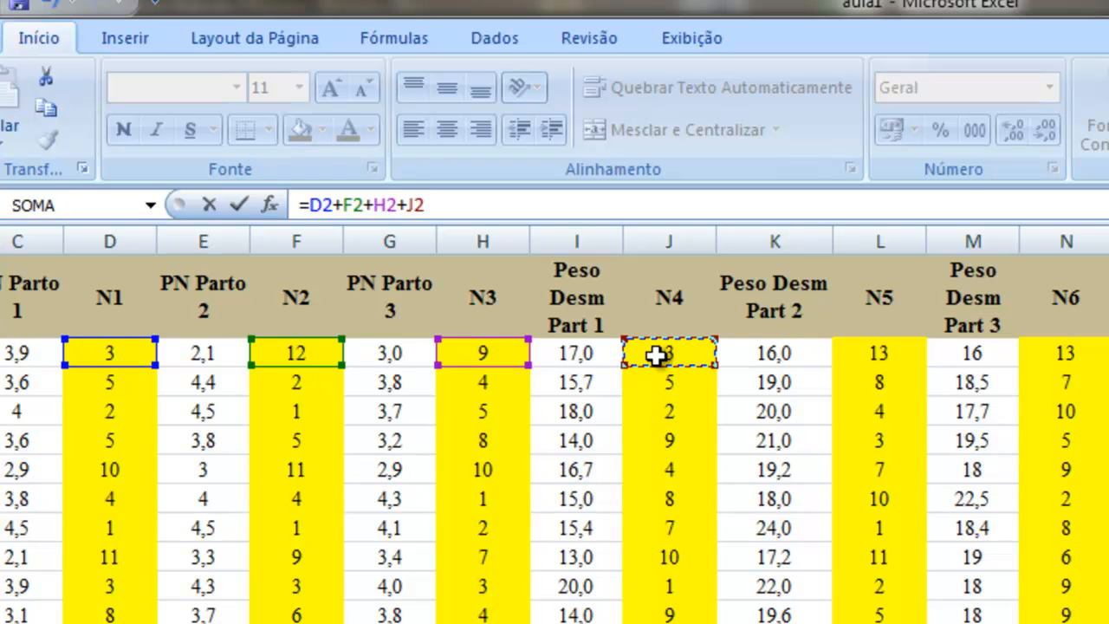
type("+")
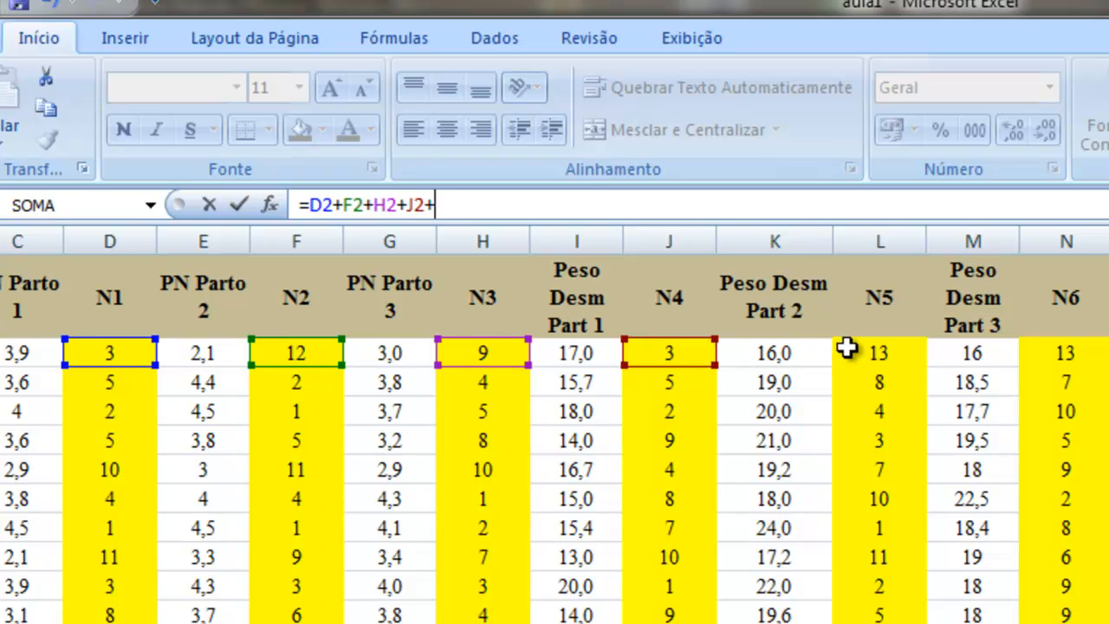
left_click(853, 350)
type("+")
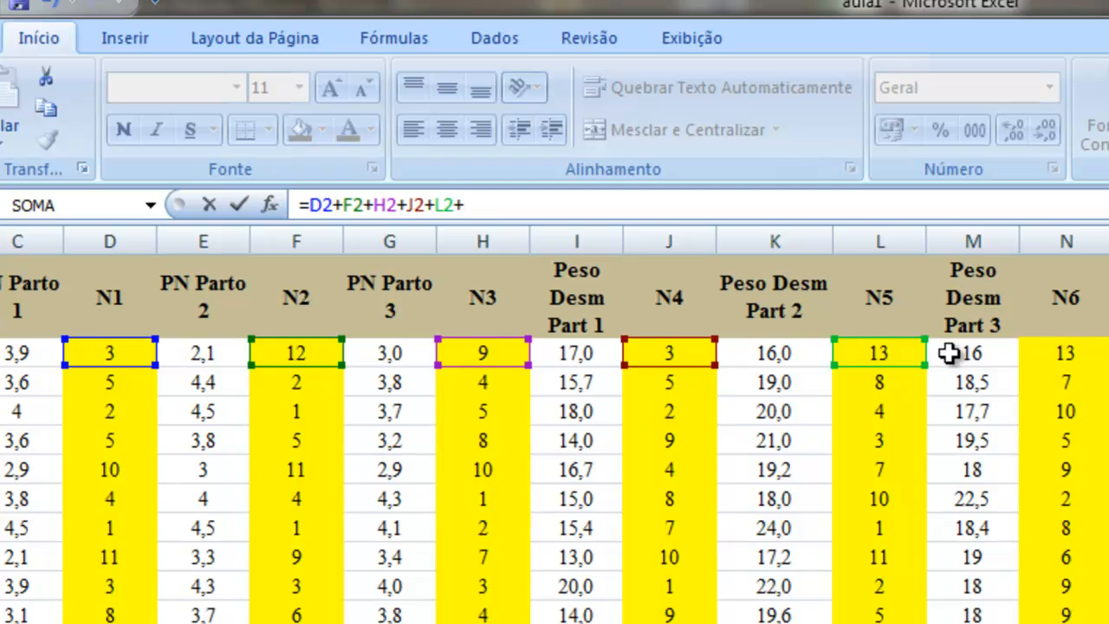
left_click(1079, 347)
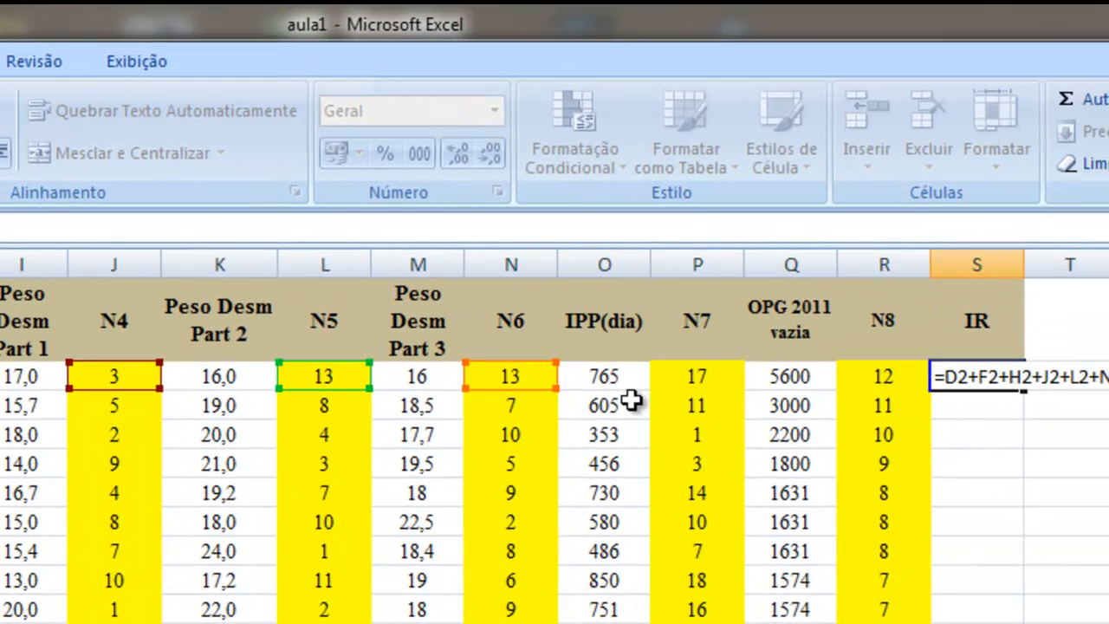
type("+")
left_click(1108, 350)
type("+")
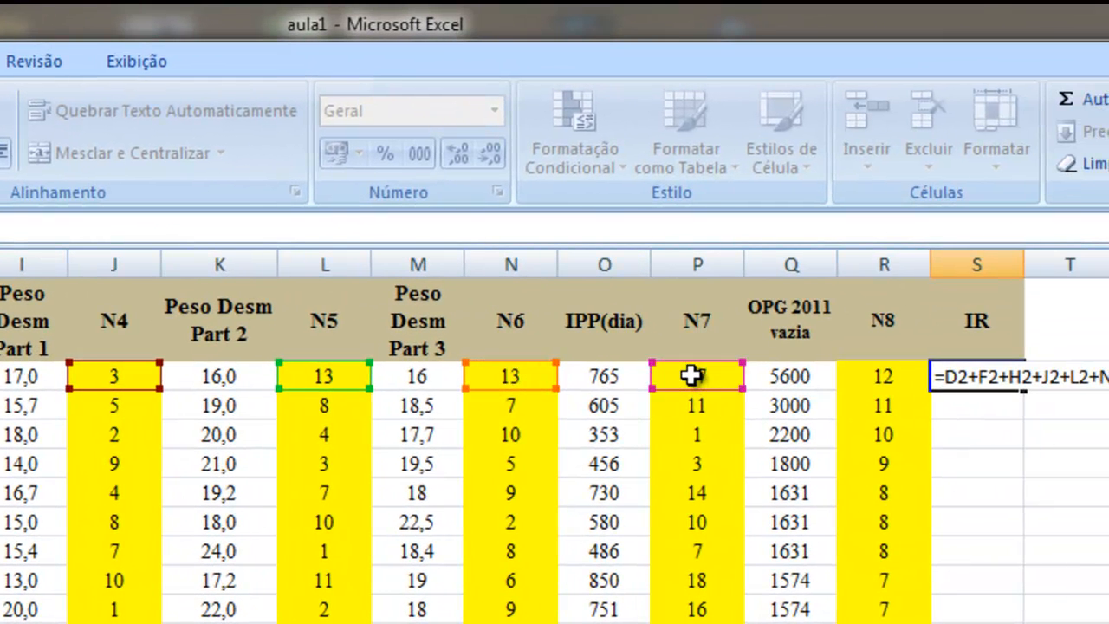
left_click(912, 373)
left_click(999, 376)
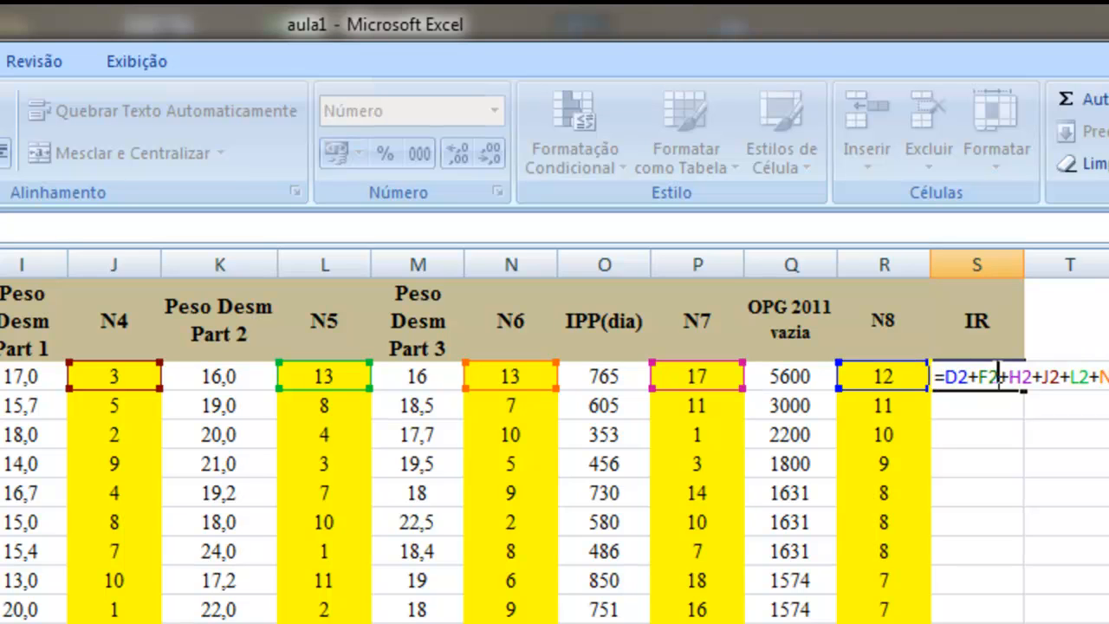
key("ctrl+Return")
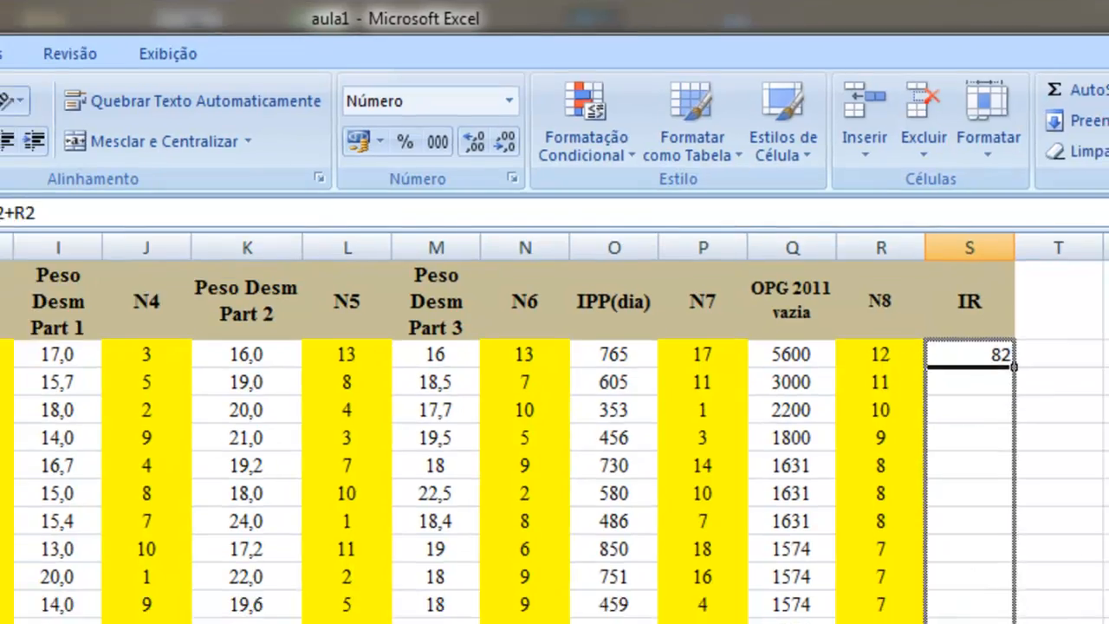
Step: Fill the IR formula from S2 down column S through row 19
double_click(1024, 382)
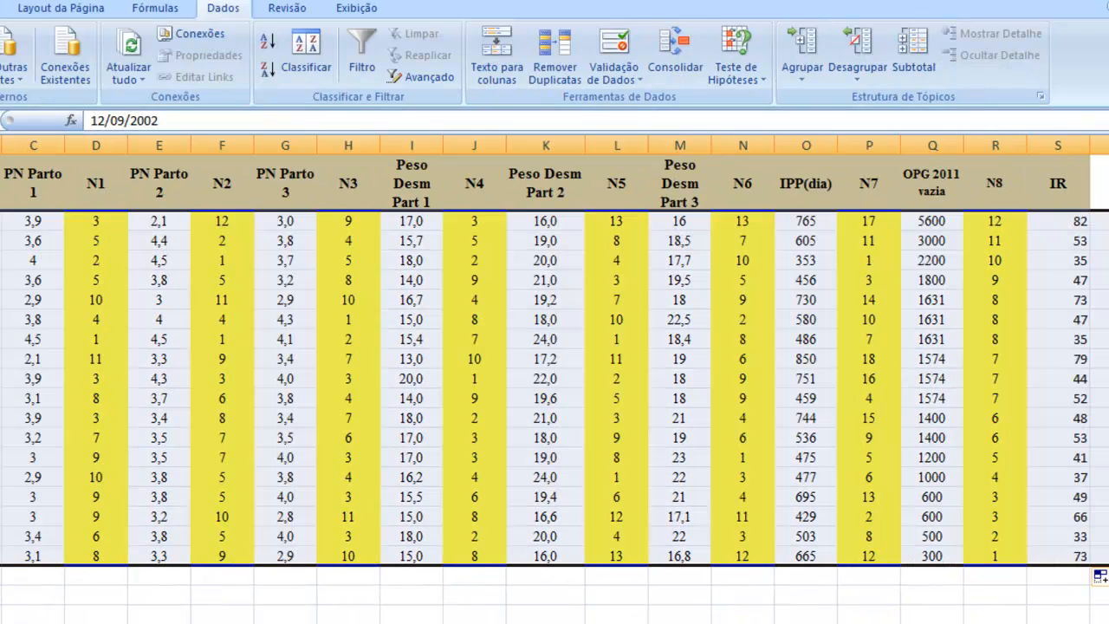
left_click(1100, 497)
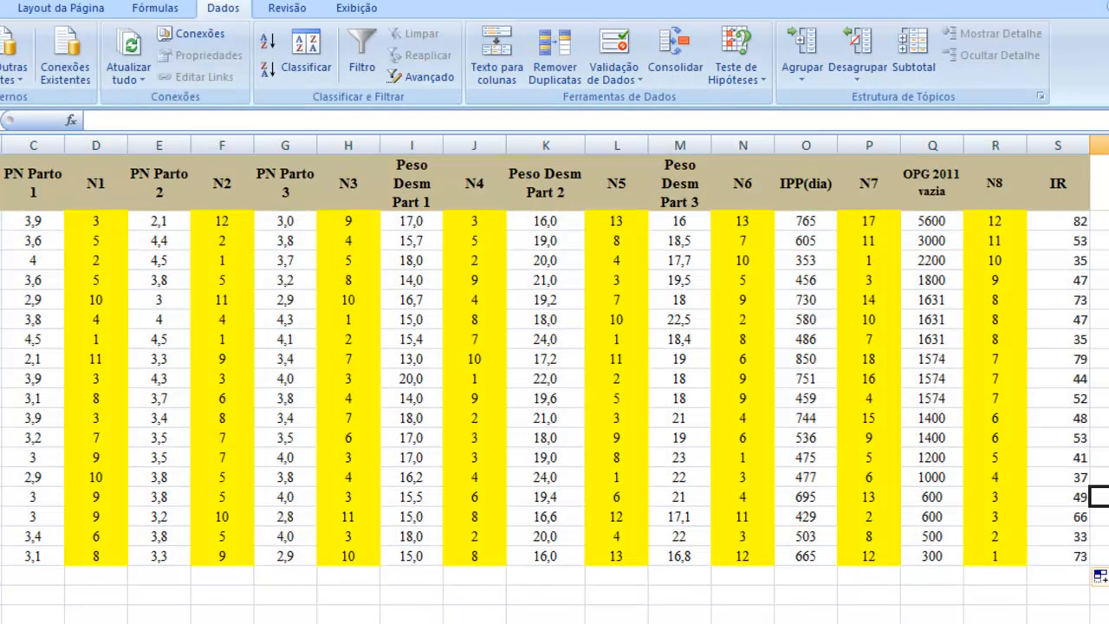
left_click(1098, 536)
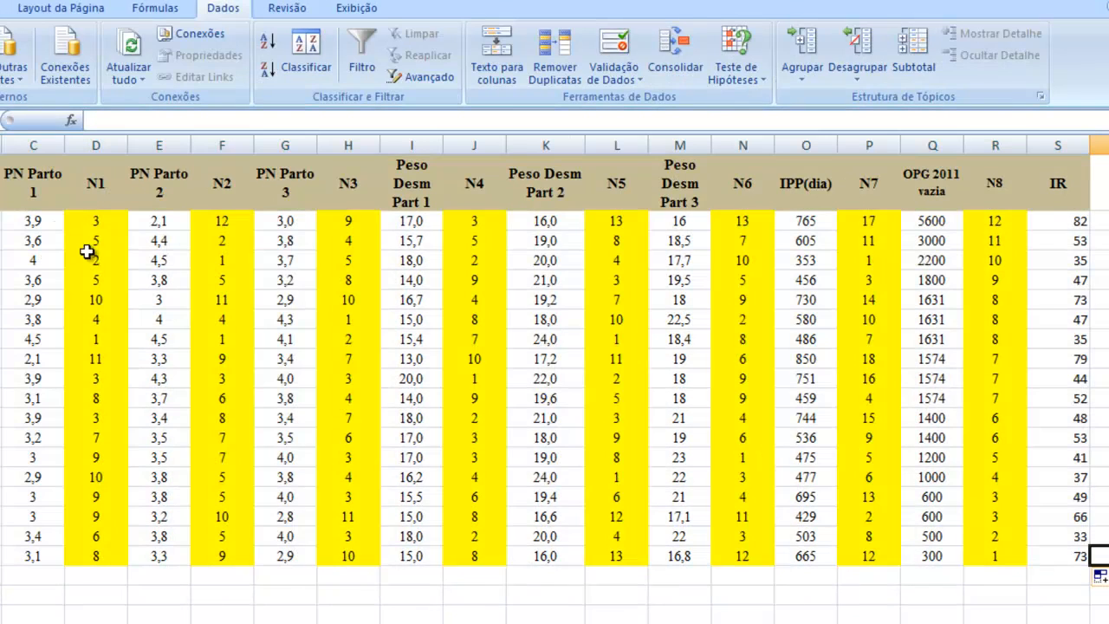
Step: Sort the whole table by the IR column, on values from largest to smallest
left_click_drag(29, 179, 1106, 490)
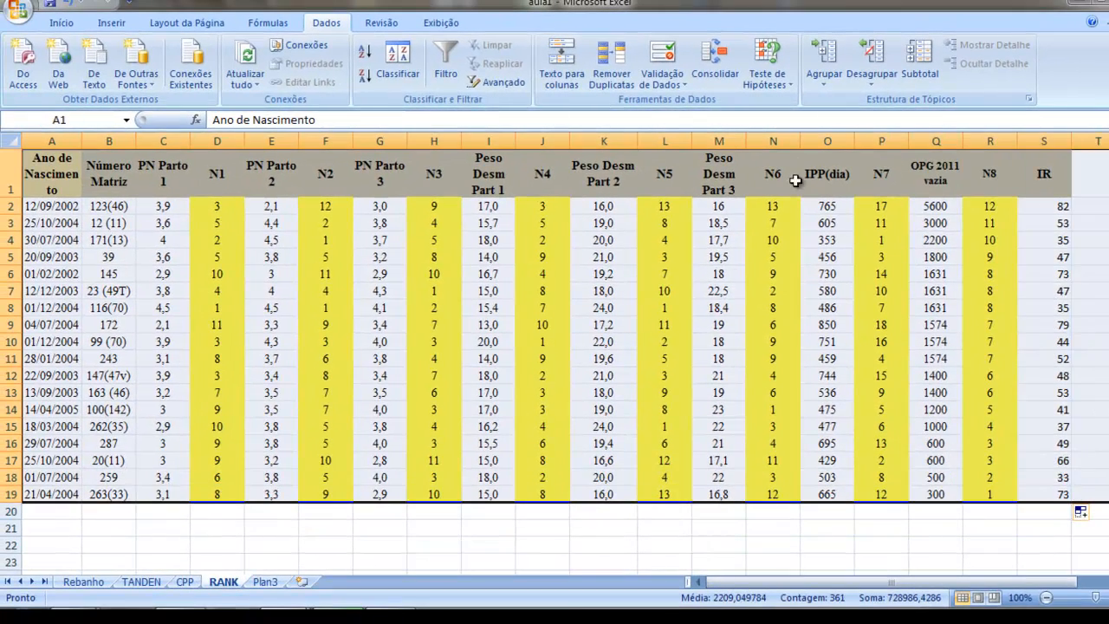
left_click(398, 65)
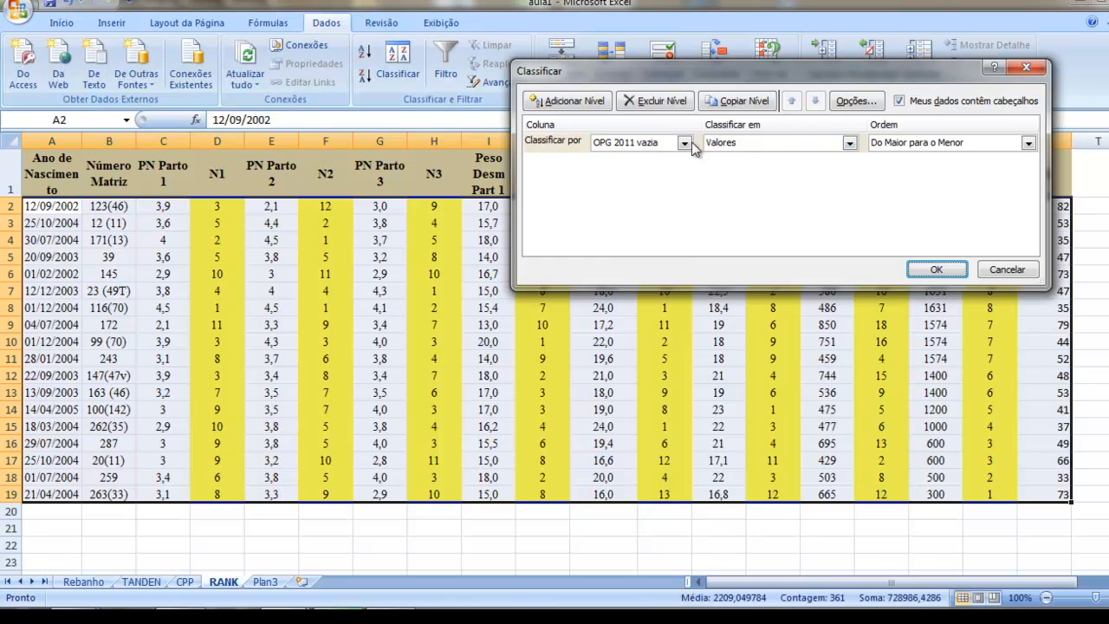
left_click(685, 143)
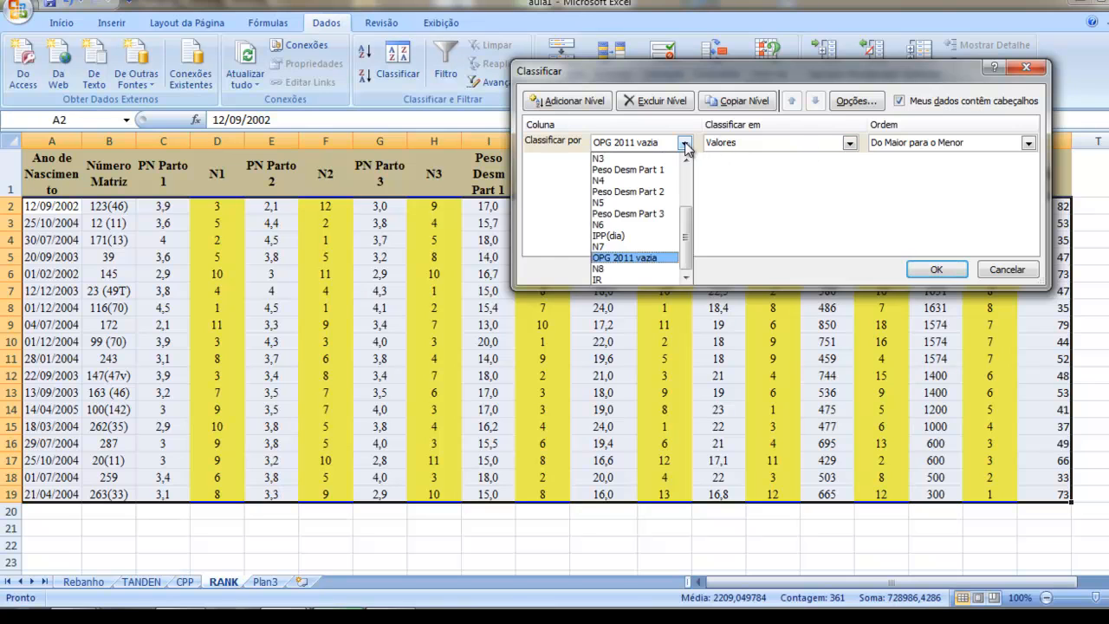
left_click(604, 280)
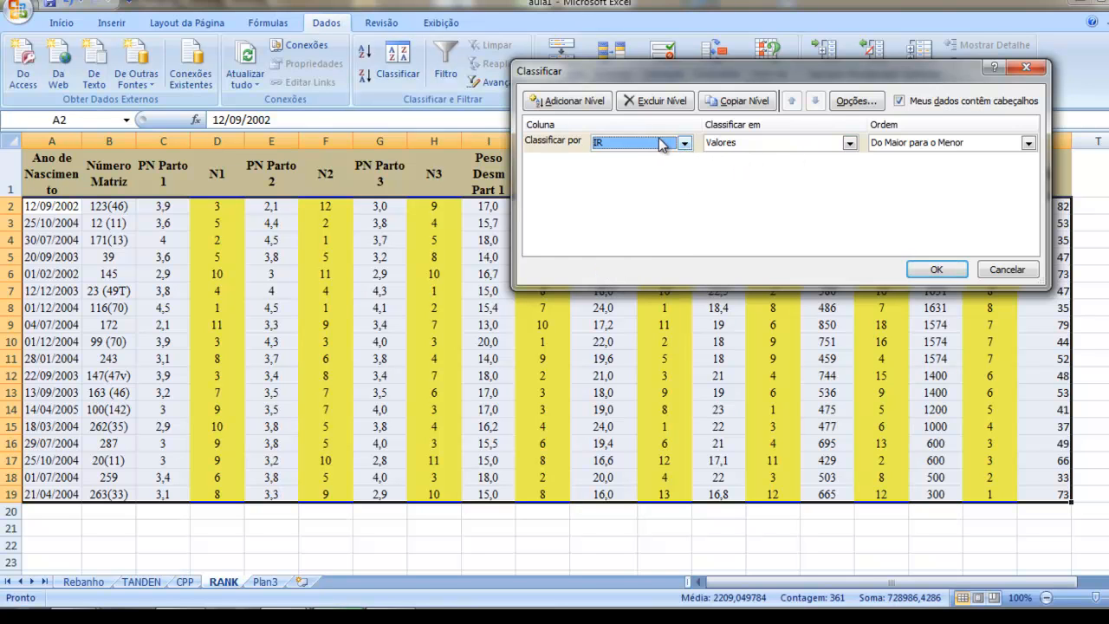
left_click(935, 269)
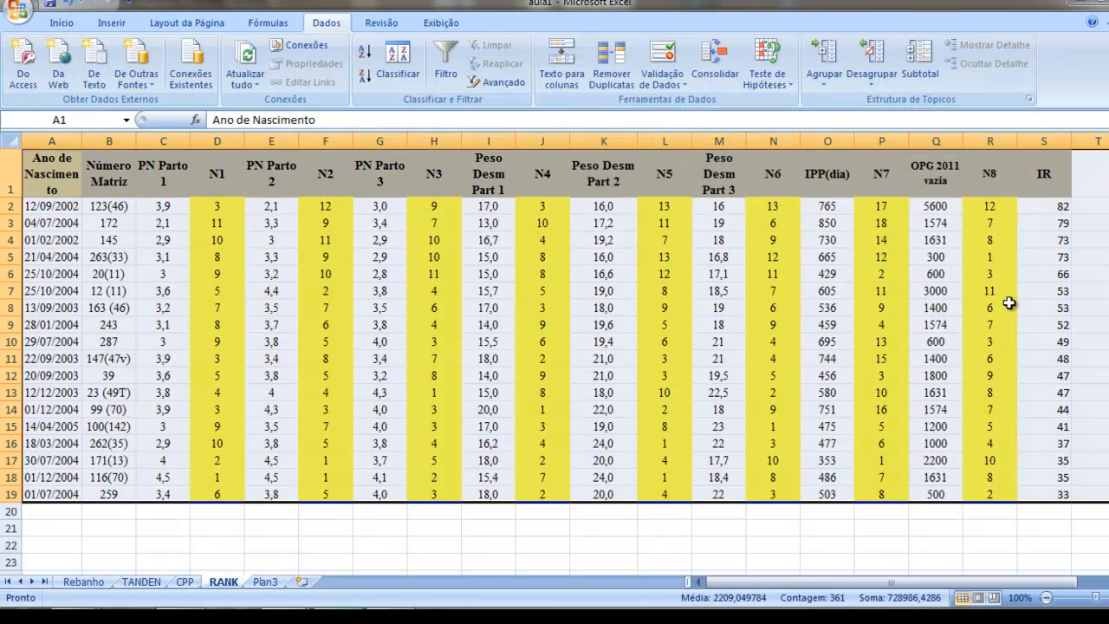
Step: Beside the IR values, enter final rank 1 in T19 and rank 2 in the tied rows T18 and T17
left_click(1044, 443)
scroll(1014, 286, "down", 2)
scroll(1027, 217, "up", 2)
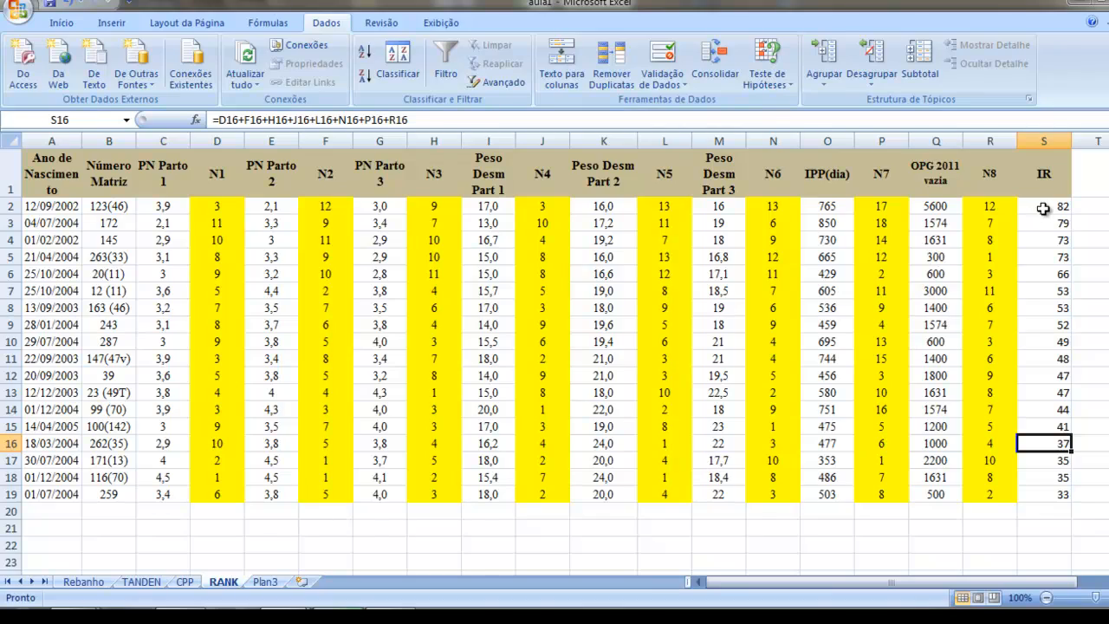
left_click(1043, 208)
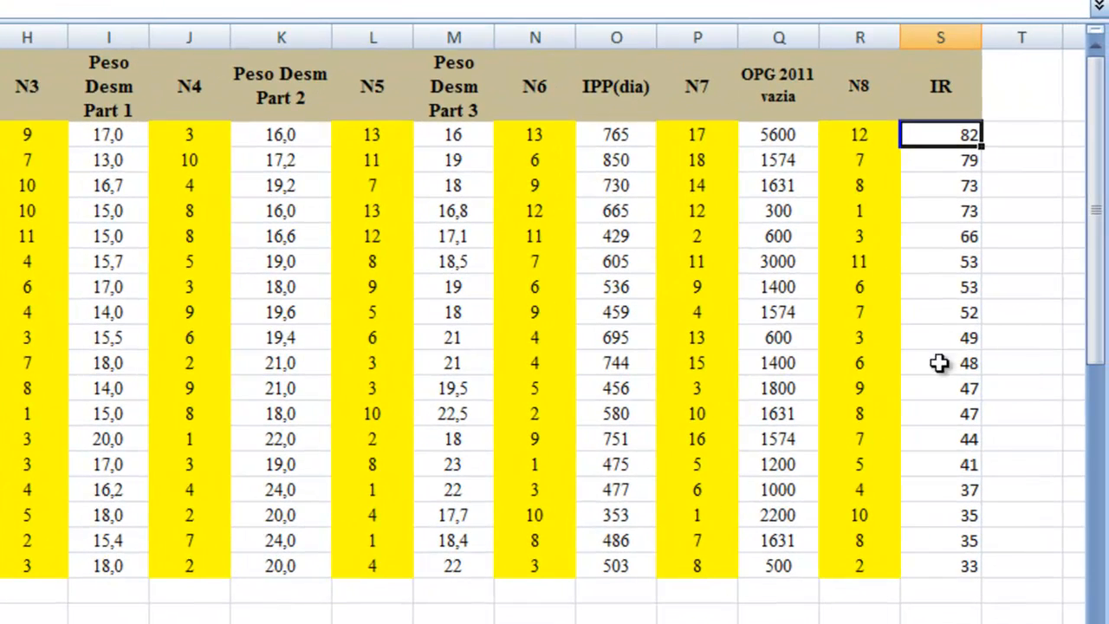
left_click(935, 561)
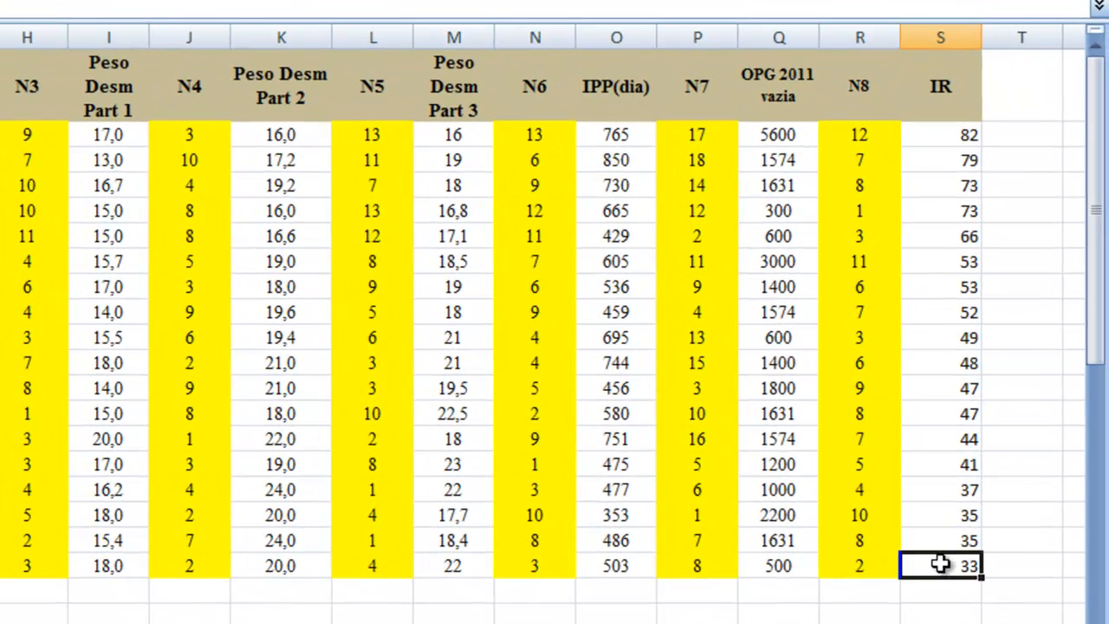
left_click(1020, 568)
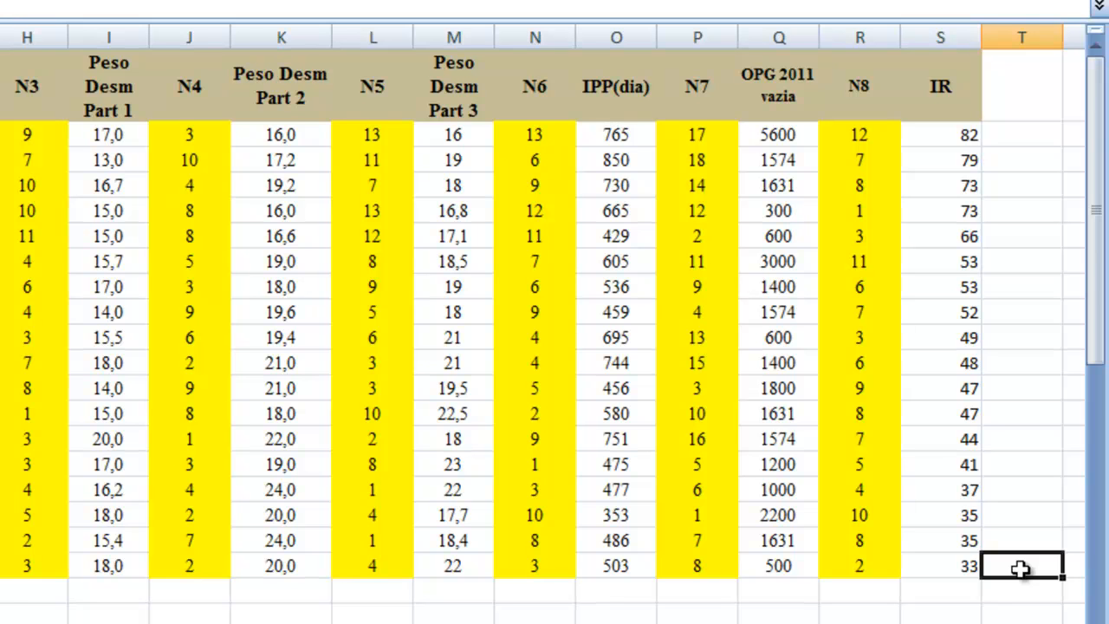
type("1")
key("Up")
type("2")
key("Up")
type("2")
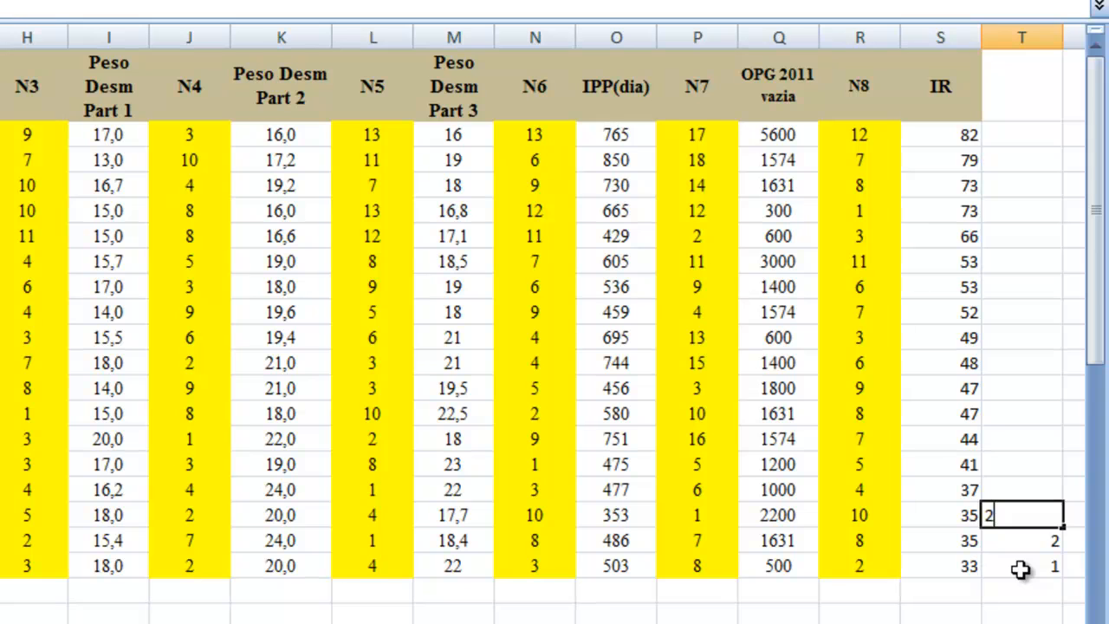
Step: Continue the final ranking upward in column T with 3 in T16, 4 in T15, 5 in T14 and 6 in T13
key("Up")
type("3")
key("Up")
type("4")
key("Up")
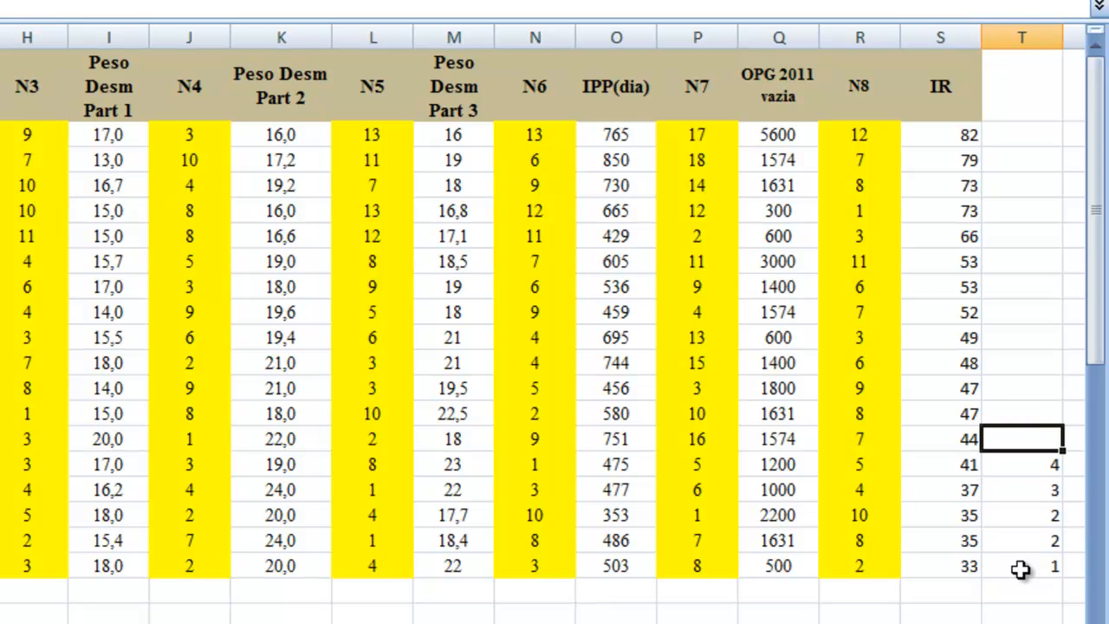
type("5")
key("Up")
type("6")
key("Up")
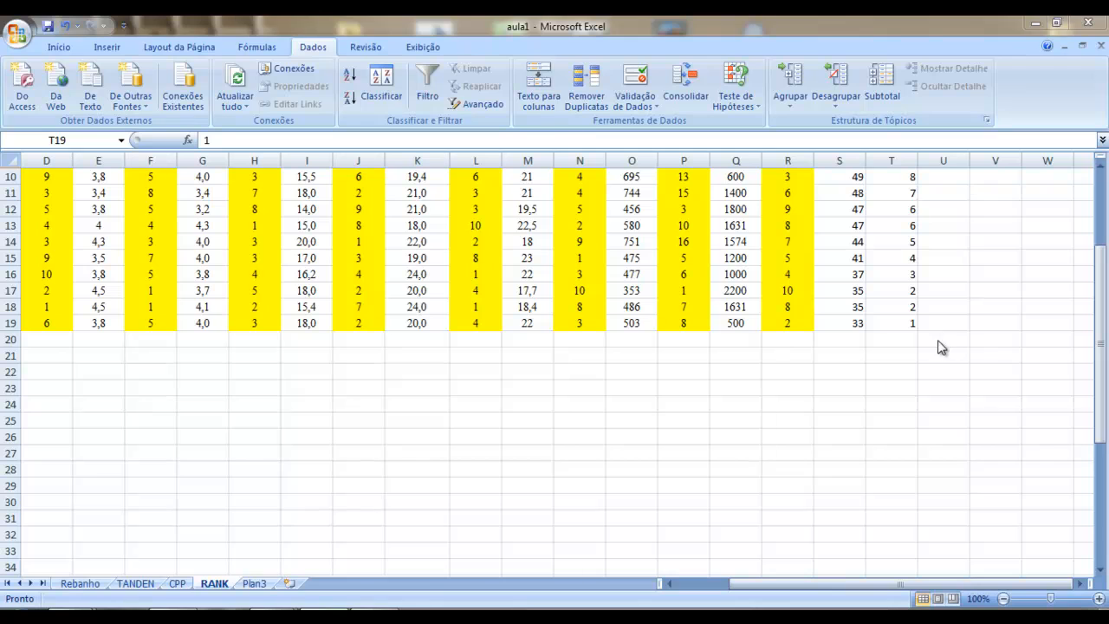
Step: Review the completed final ranking in column T against the IR values for rows 2 to 19
left_click(929, 345)
scroll(928, 345, "up", 3)
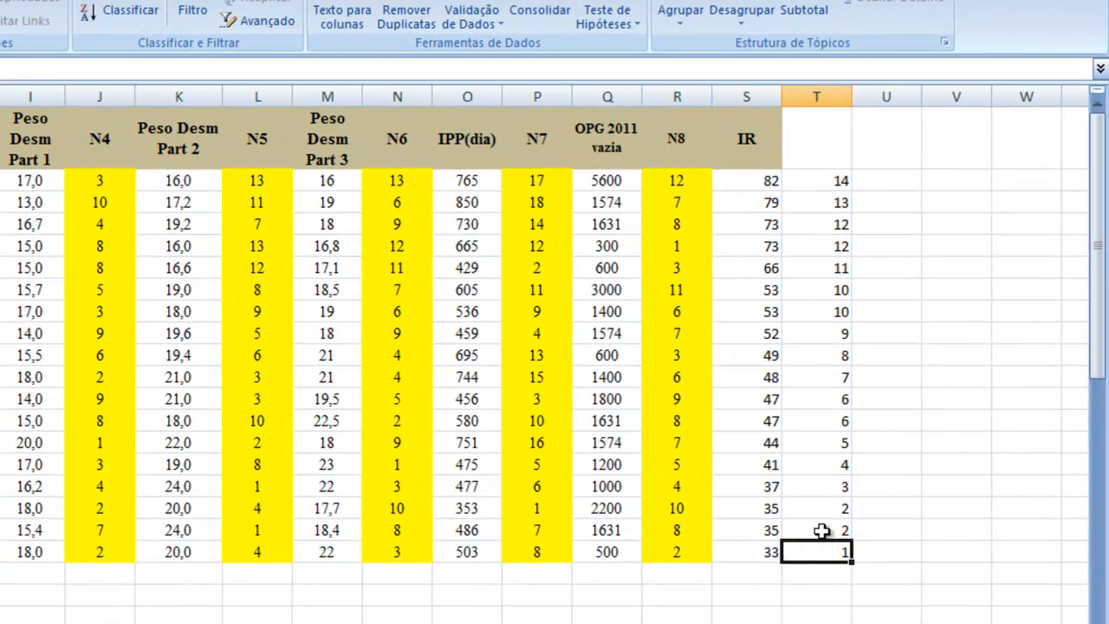
key("Up")
key("Up")
key("Up")
key("Up")
key("Up")
key("Up")
key("Up")
key("Up")
key("Up")
key("Up")
key("Up")
key("Up")
key("Up")
key("Up")
key("Up")
key("Up")
key("Up")
key("Up")
key("Down")
scroll(921, 300, "down", 10)
scroll(913, 321, "up", 10)
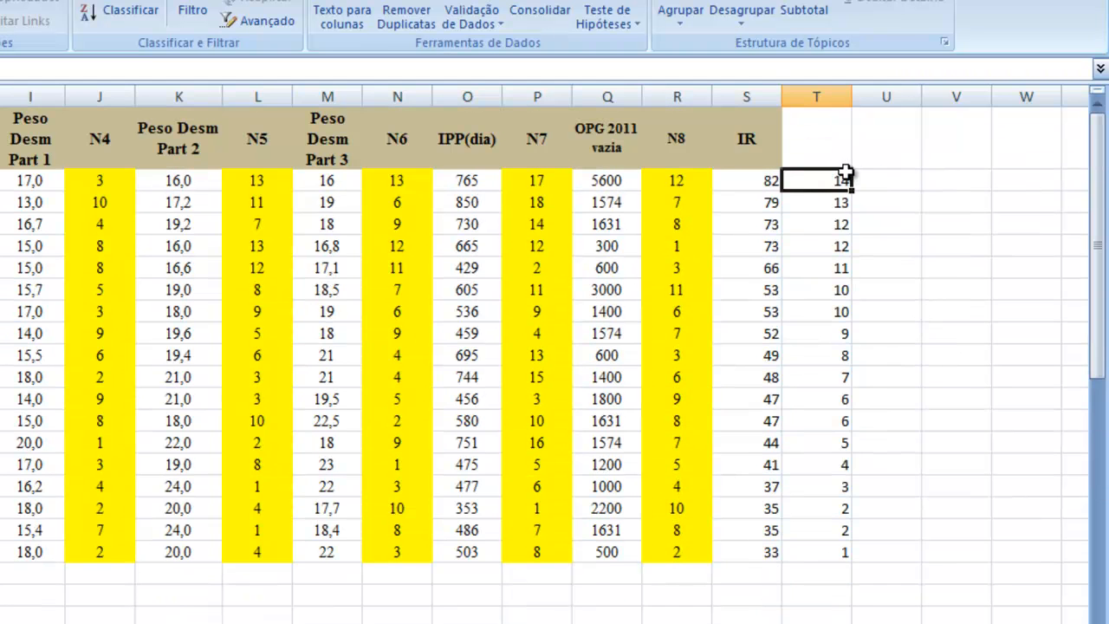
scroll(866, 221, "down", 2)
scroll(845, 246, "up", 2)
scroll(611, 248, "down", 4)
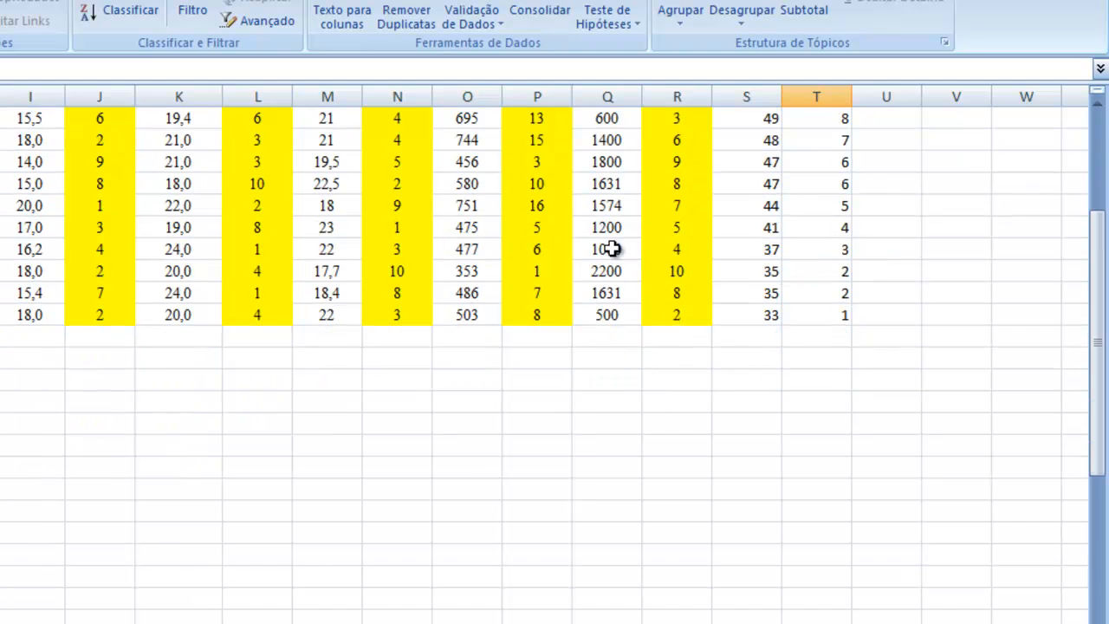
scroll(554, 329, "up", 4)
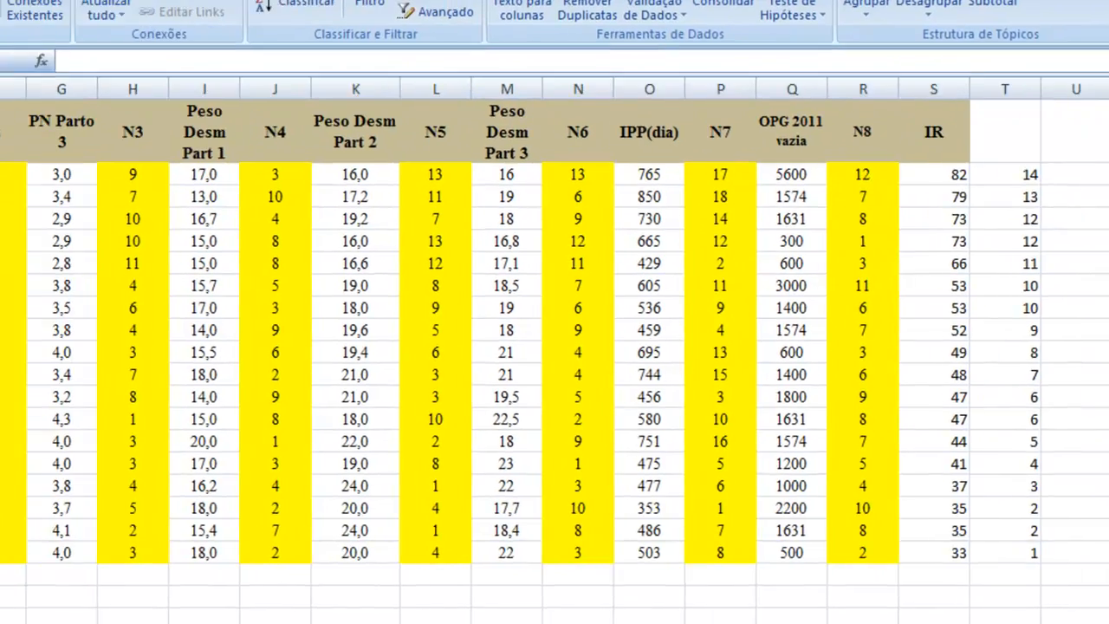
Step: Fill the best-ranked rows 12 to 19 with the theme colour Azul escuro, Texto 2, Mais Claro 60%
left_click_drag(11, 553, 18, 397)
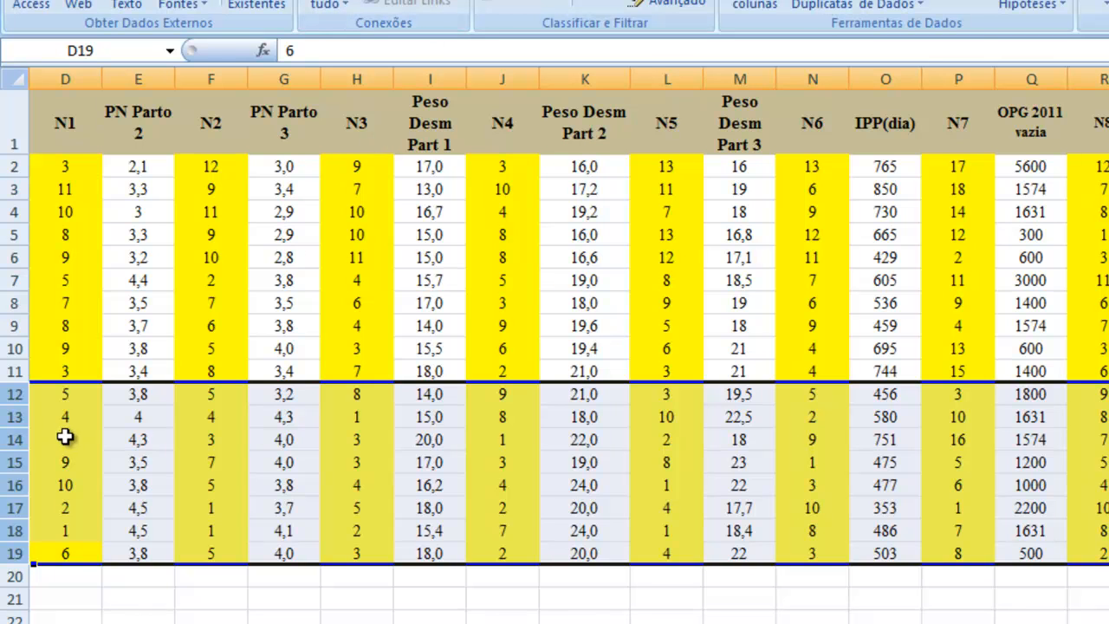
left_click(69, 0)
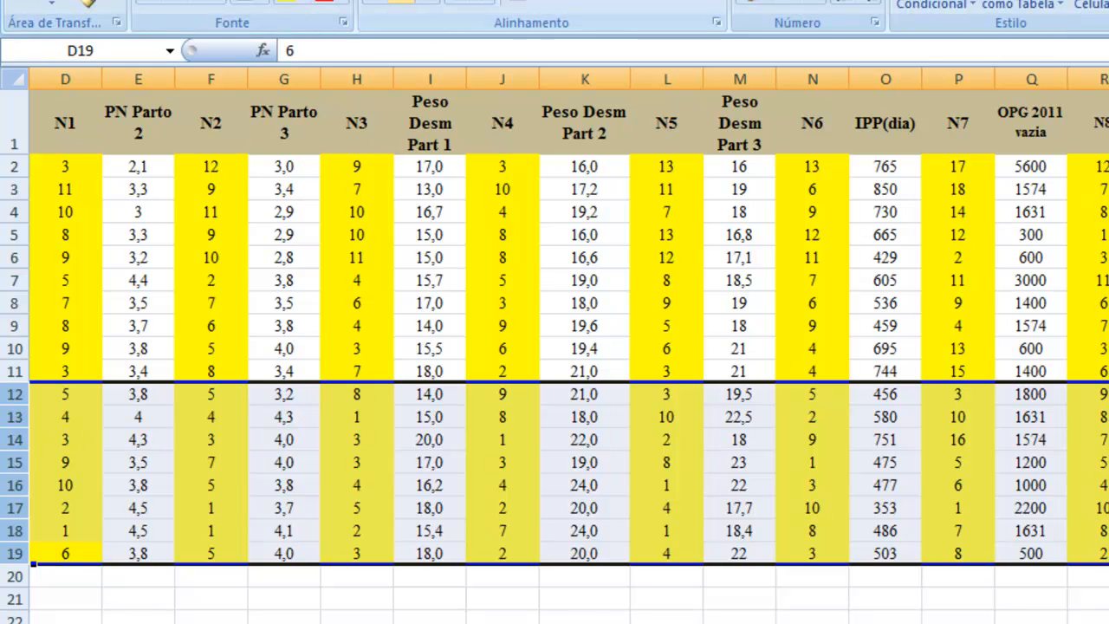
left_click(303, 2)
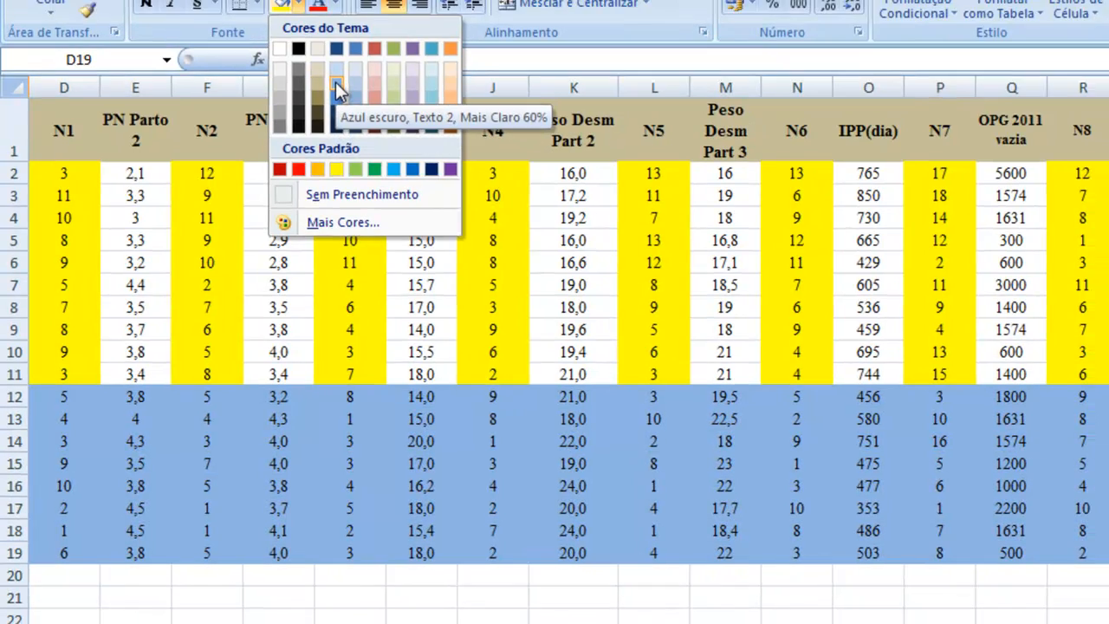
left_click(342, 76)
scroll(892, 326, "down", 3)
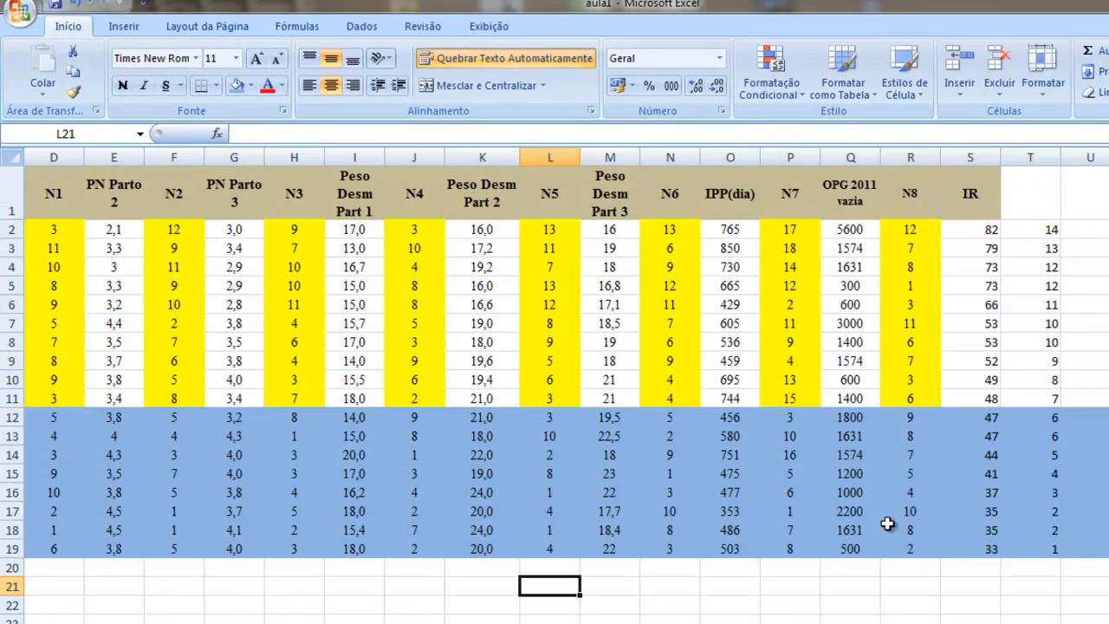
Step: Enter the label MR in cell B20, directly below the last animal number
scroll(874, 513, "down", 3)
scroll(566, 384, "left", 3)
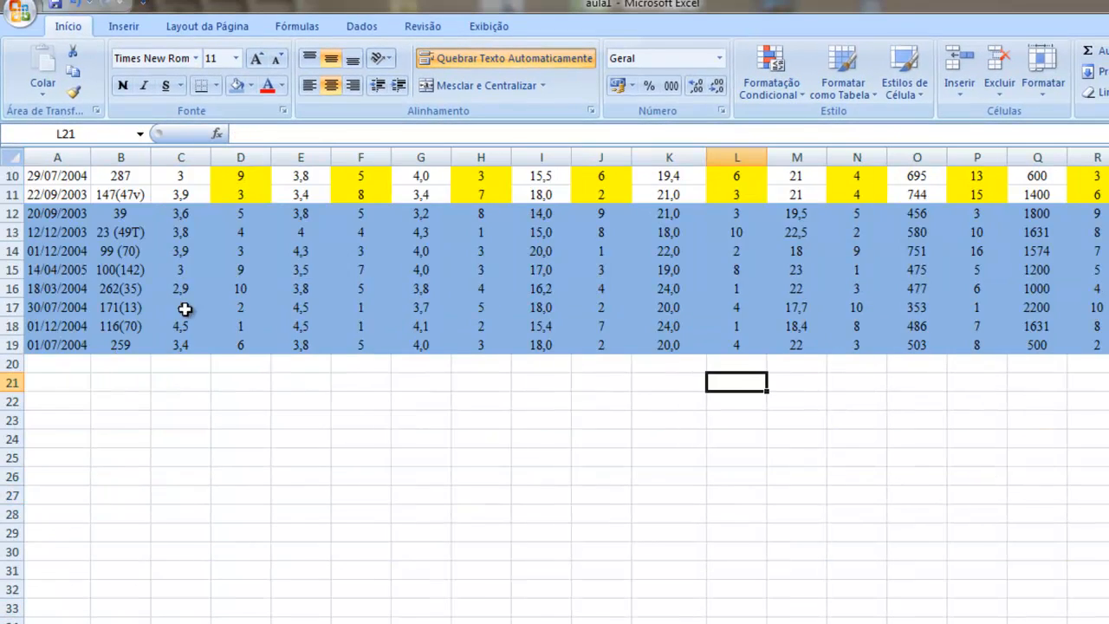
scroll(184, 310, "up", 3)
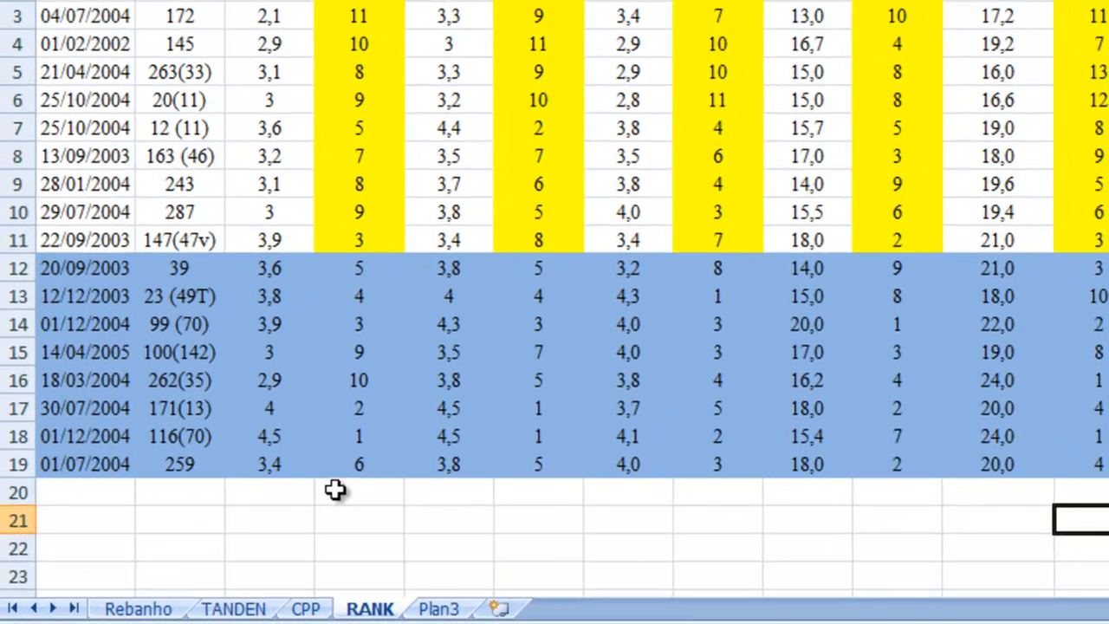
left_click(223, 570)
scroll(147, 569, "down", 2)
left_click(189, 352)
type("MR")
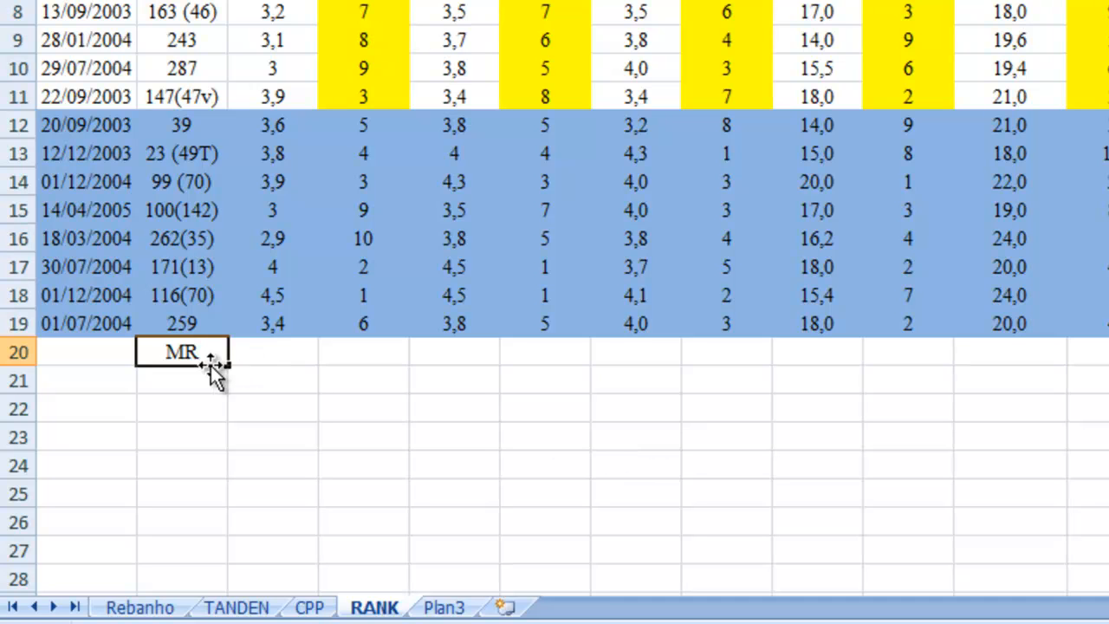
Step: In C20, calculate the average of the whole PN Parto 1 column with MÉDIA over C2:C19
left_click(278, 350)
type("=méd")
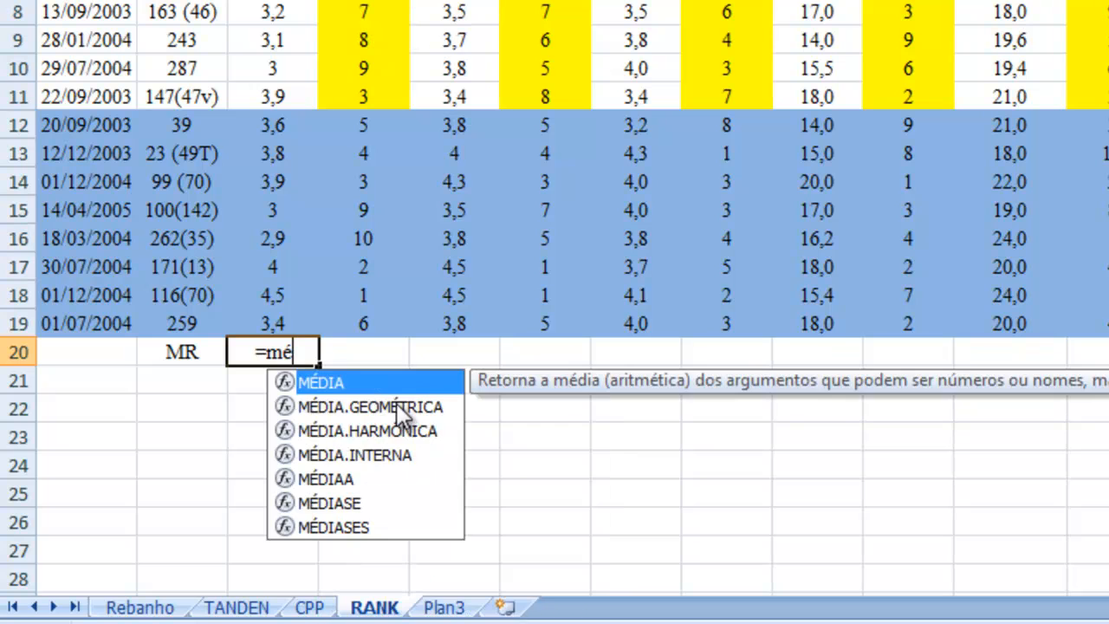
double_click(327, 382)
scroll(341, 318, "up", 2)
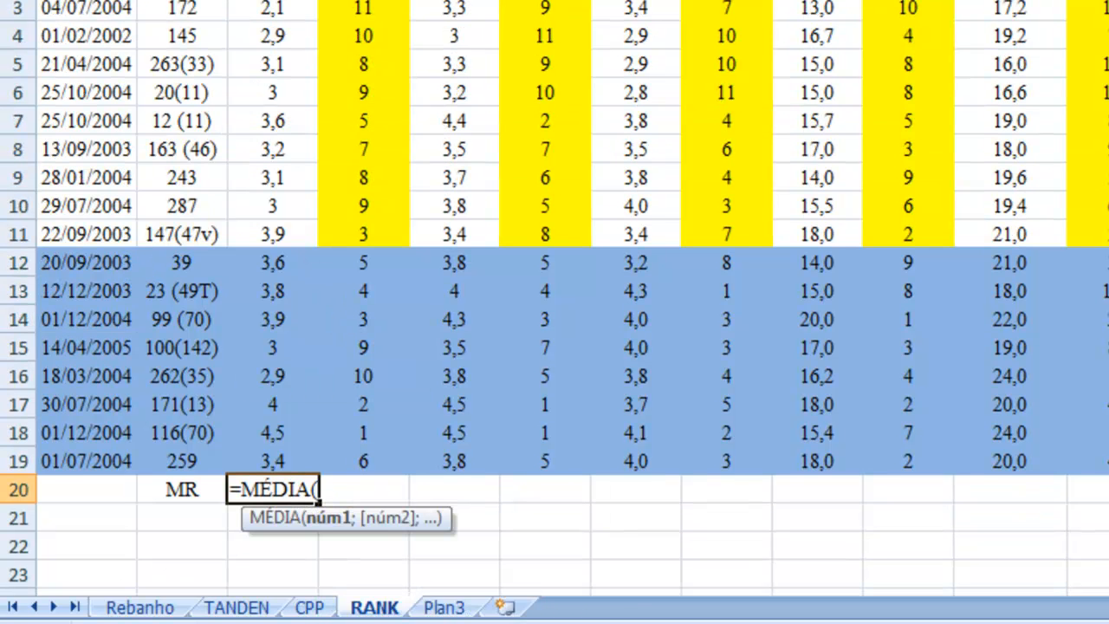
left_click_drag(272, 0, 279, 472)
key("Return")
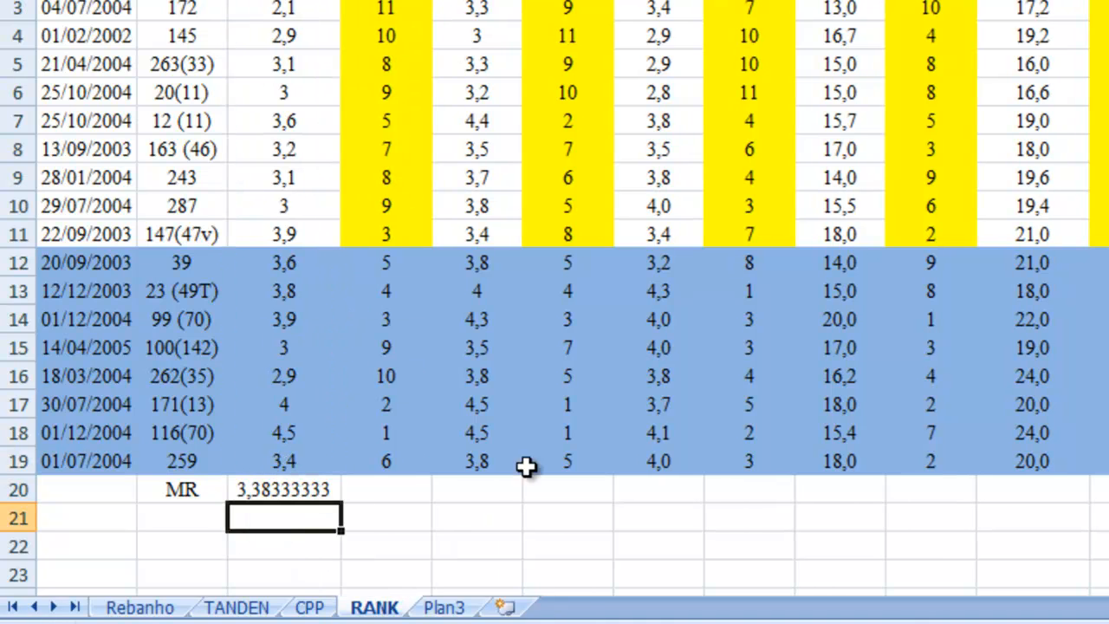
Step: Label B21 as MS and calculate the blue rows' PN Parto 1 average in C21 with MÉDIA over C12:C19
left_click(178, 511)
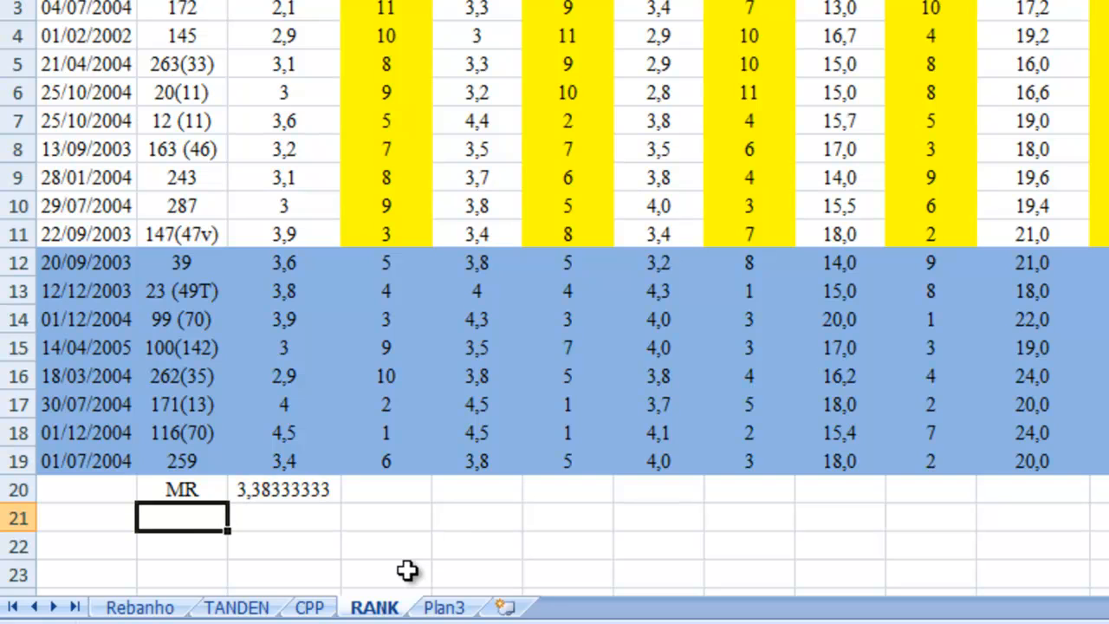
type("Ms")
key("BackSpace")
type("S")
left_click(298, 515)
type("=m")
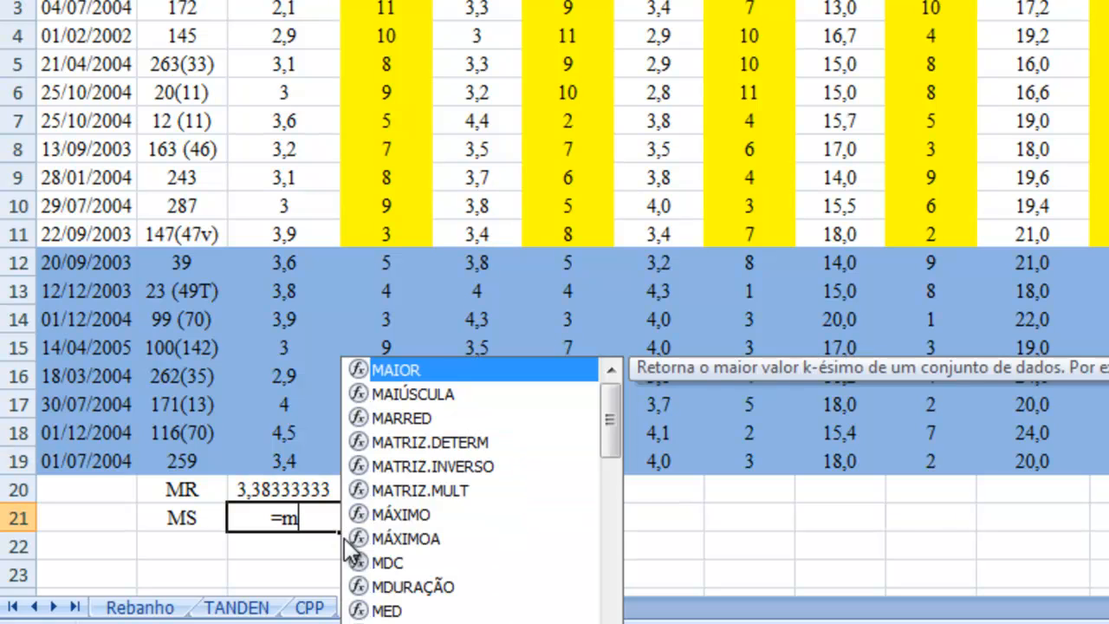
type("é")
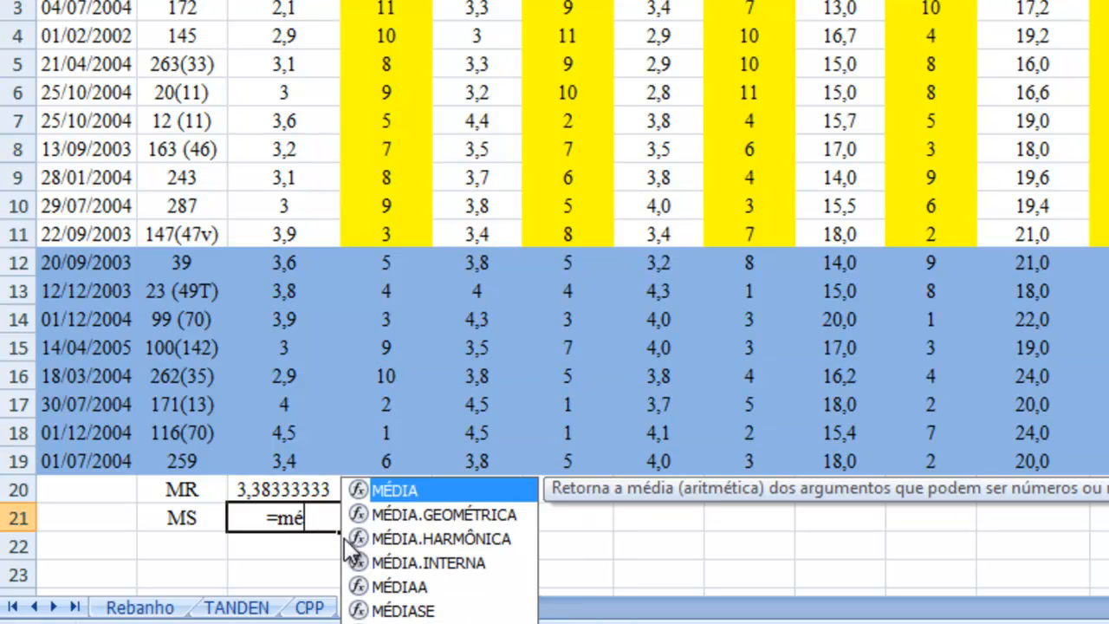
double_click(399, 486)
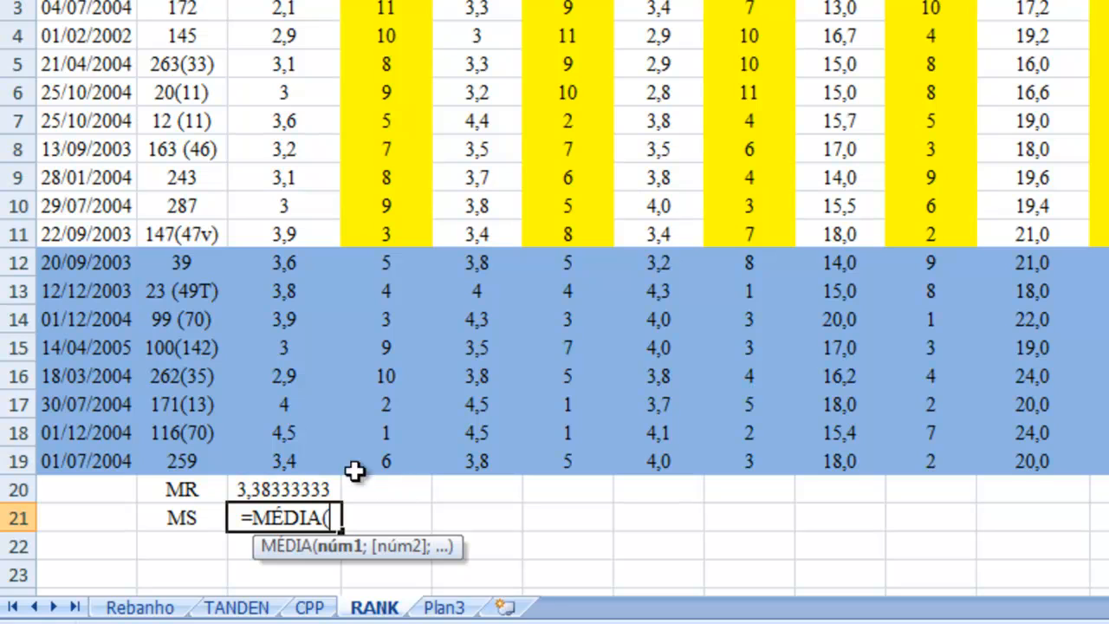
left_click_drag(286, 262, 287, 461)
key("Return")
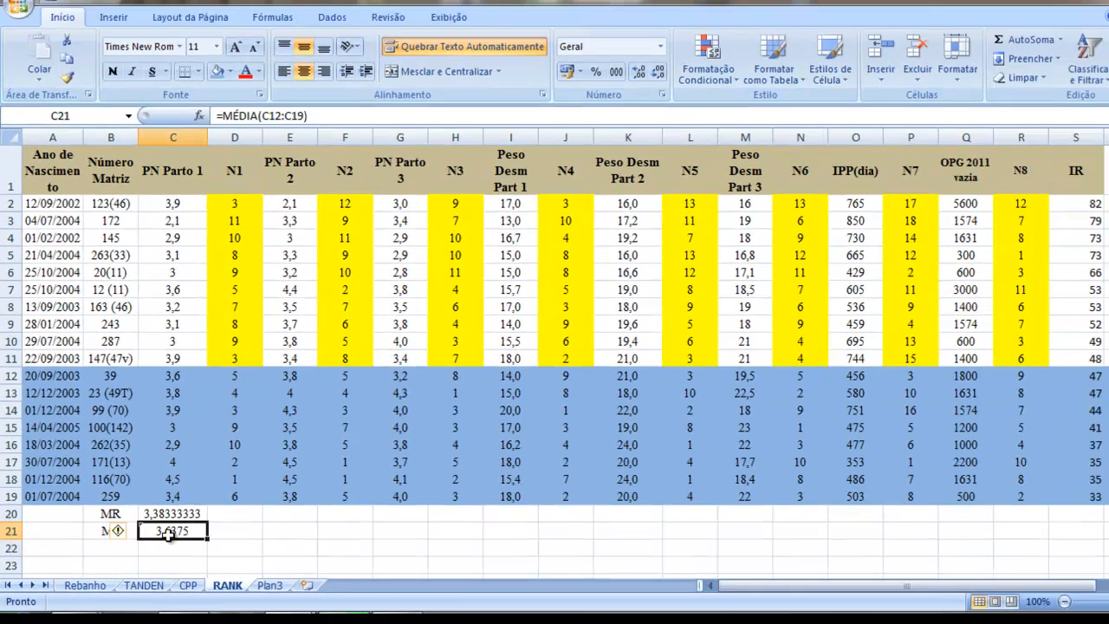
Step: Fill the MR and MS average formulas from C20:C21 across to column R
left_click(283, 489)
left_click_drag(185, 518, 1099, 592)
left_click_drag(1000, 570, 893, 548)
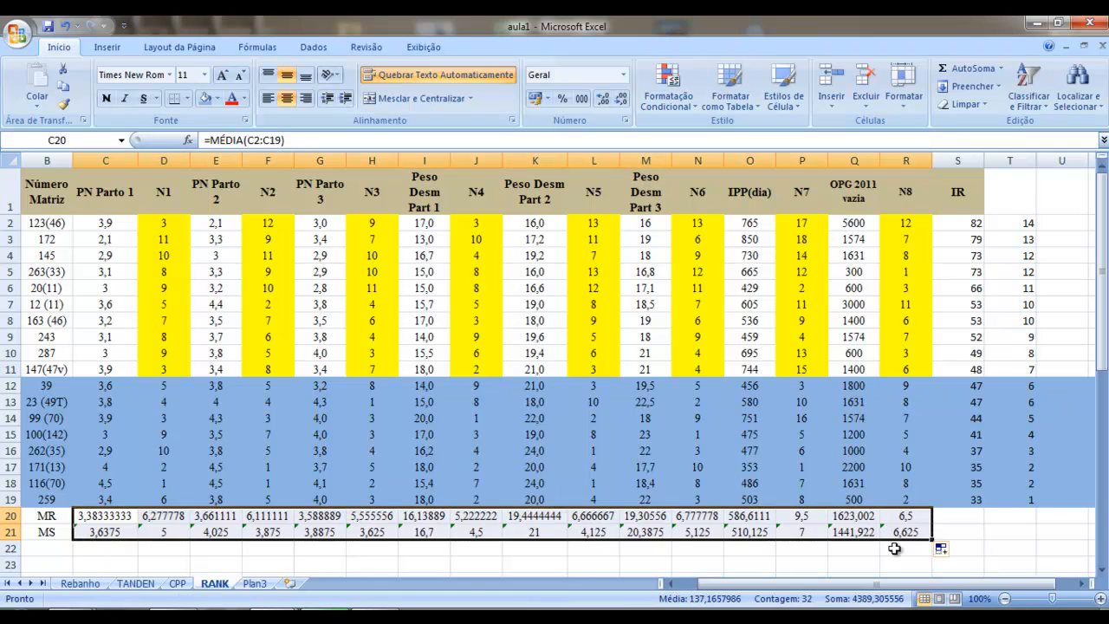
left_click_drag(922, 585, 537, 581)
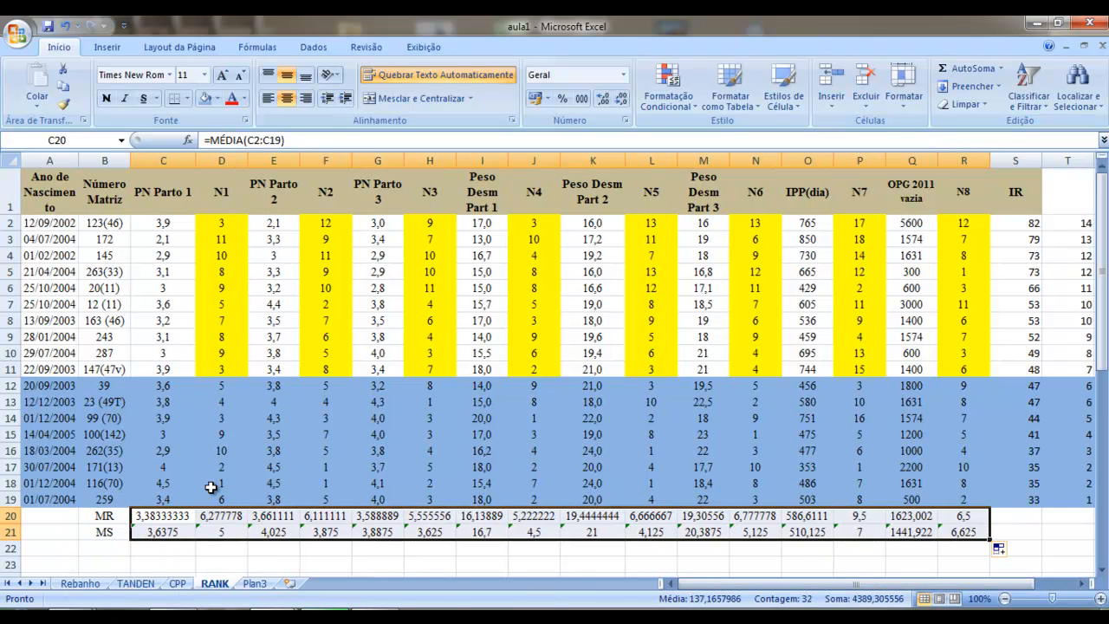
Step: Clear the MR and MS averages under the rank columns N1, N2, N3 and N4
left_click(216, 512)
key("Delete")
left_click(222, 532)
key("Delete")
left_click(317, 517)
key("Delete")
left_click(331, 532)
key("Delete")
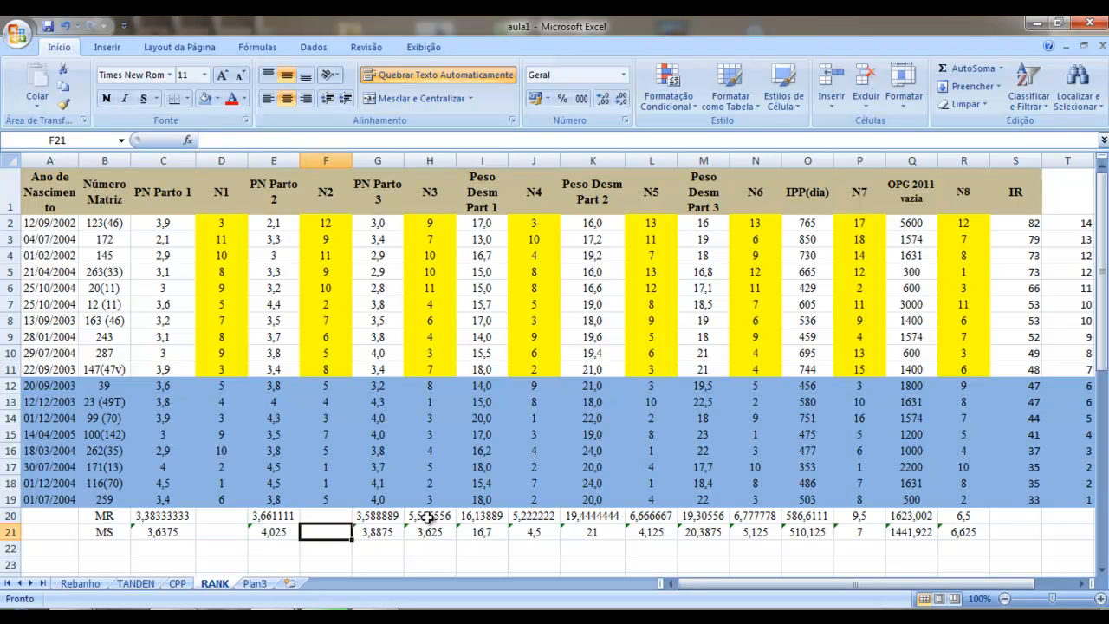
left_click(429, 517)
key("Delete")
left_click(431, 532)
key("Delete")
left_click_drag(524, 517, 533, 530)
key("Delete")
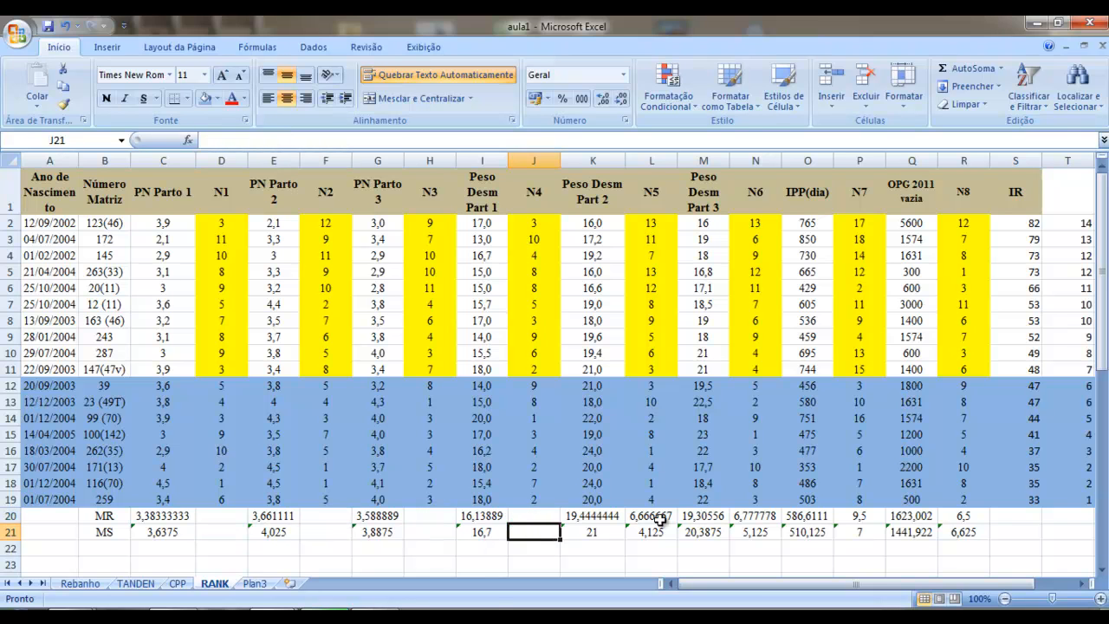
Step: Clear the MR and MS averages under the rank columns N5, N6, N7 and N8
left_click(656, 517)
key("Delete")
left_click(651, 531)
key("Delete")
left_click(738, 518)
key("Delete")
left_click(750, 532)
key("Delete")
left_click(860, 517)
key("Delete")
left_click(857, 533)
key("Delete")
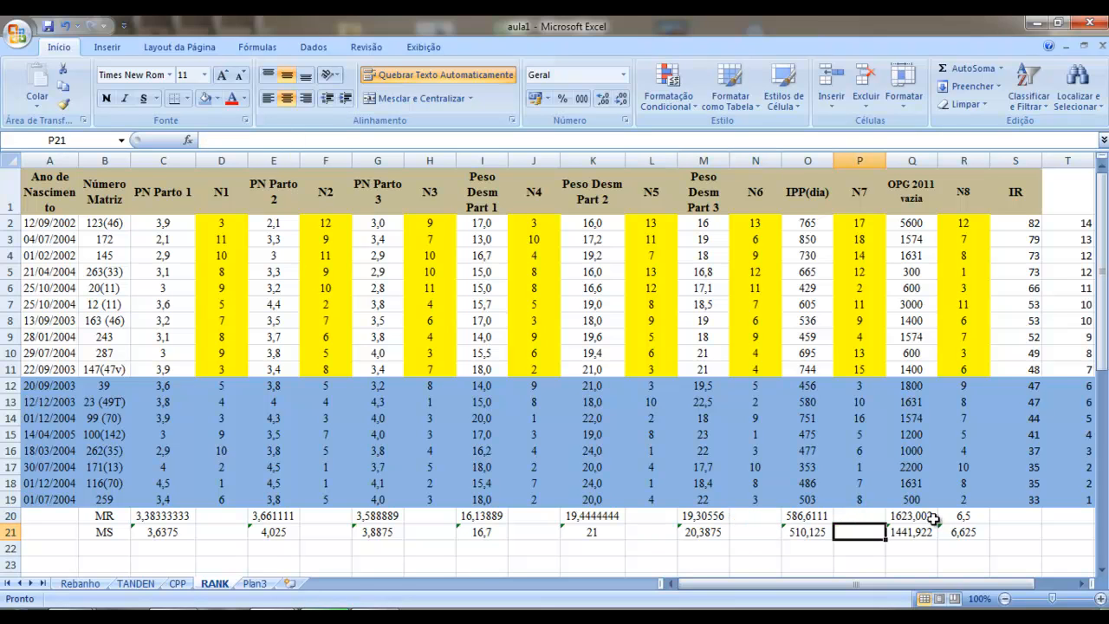
left_click(962, 517)
key("Delete")
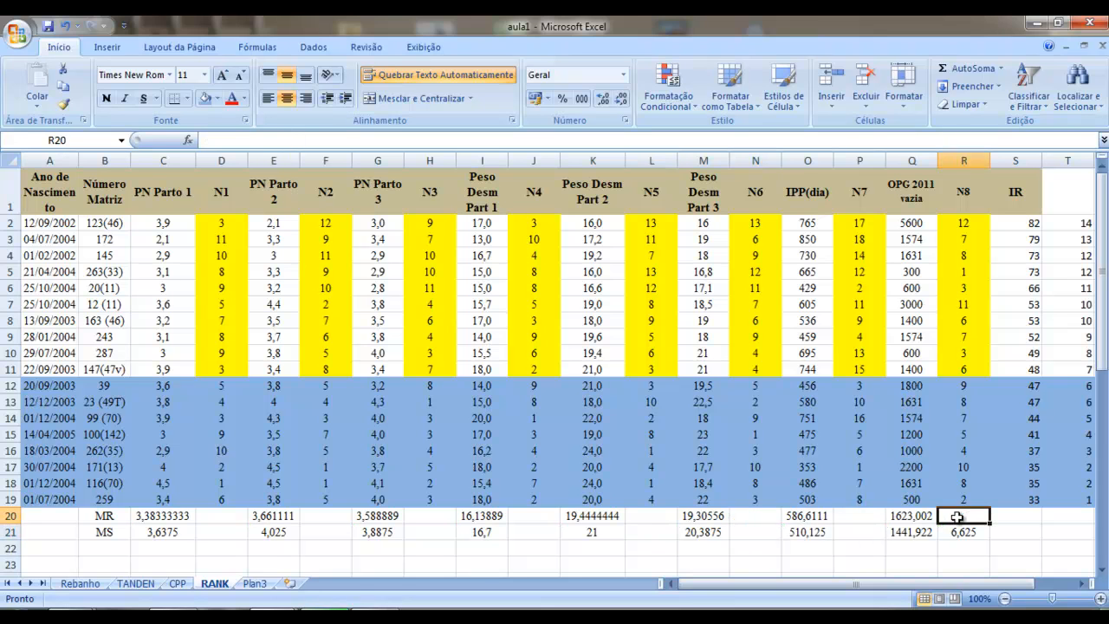
left_click(952, 532)
key("Delete")
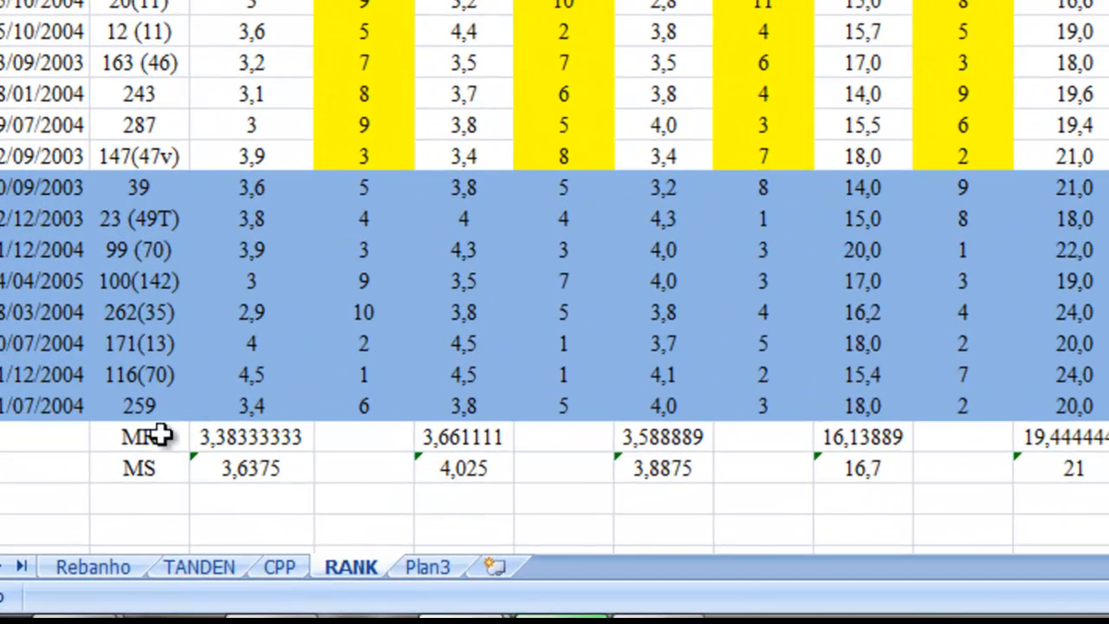
Step: Label B22 as DS and enter the difference formula =C21-C20 in C22
left_click(111, 538)
type("DS")
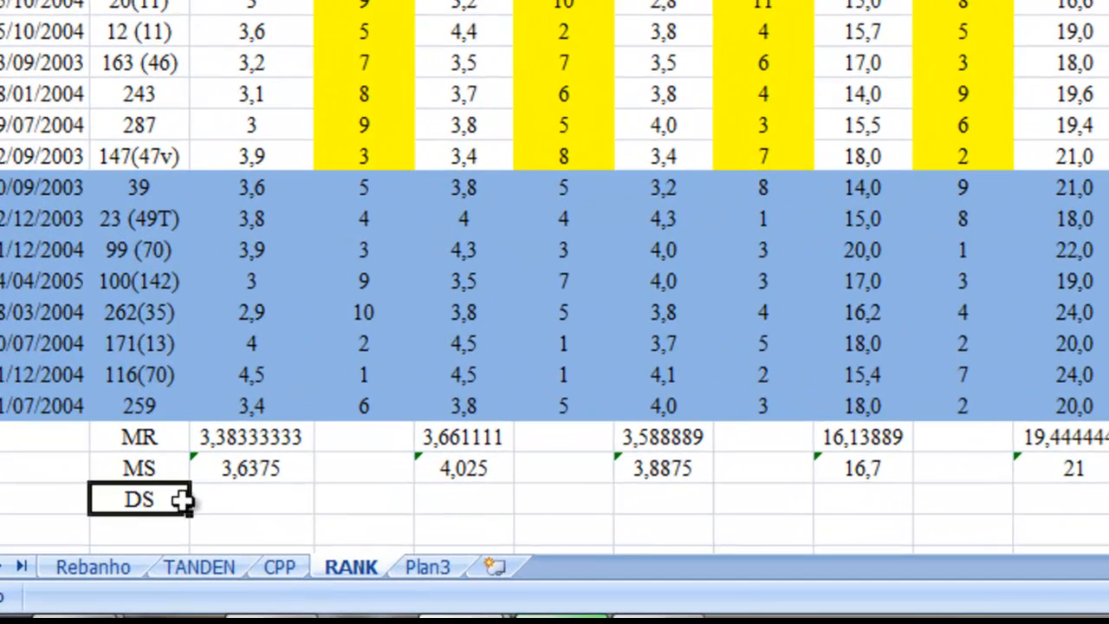
left_click(227, 498)
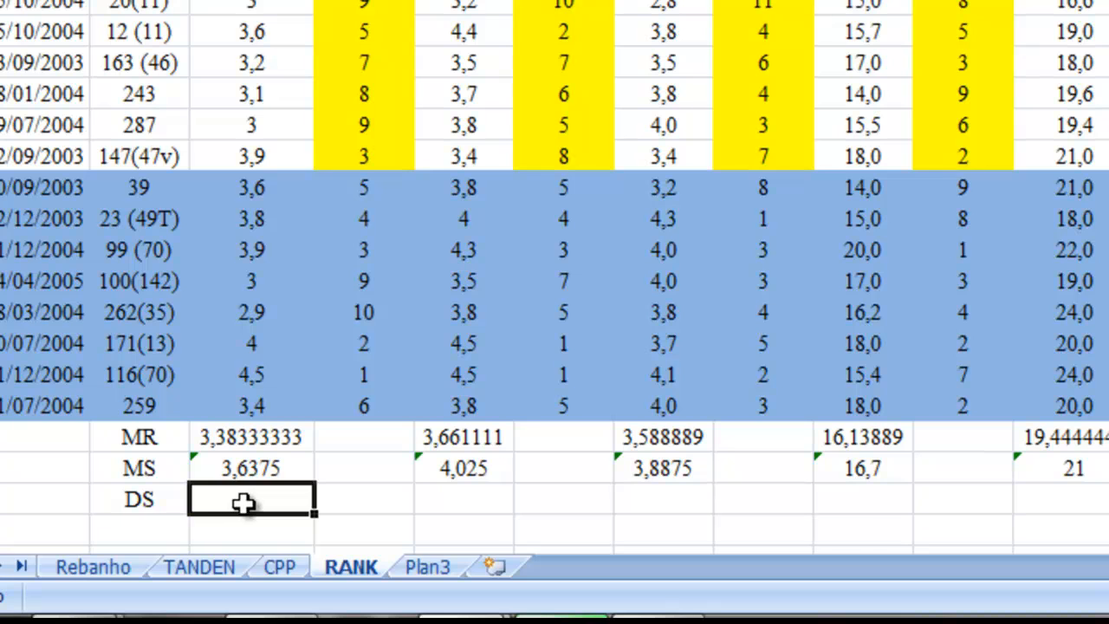
type("=")
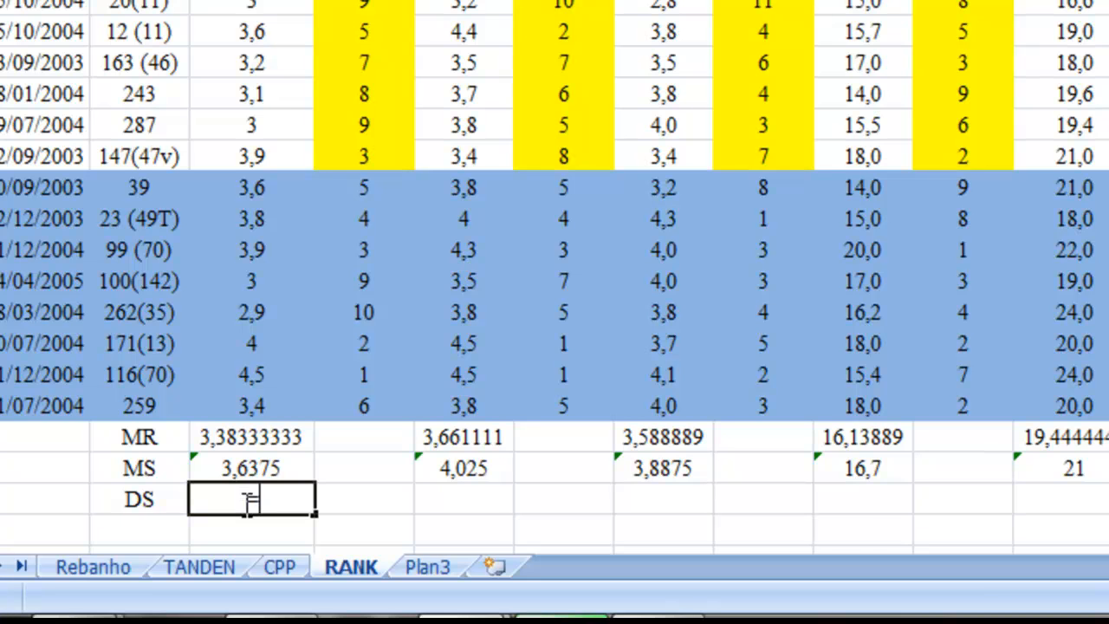
left_click(234, 461)
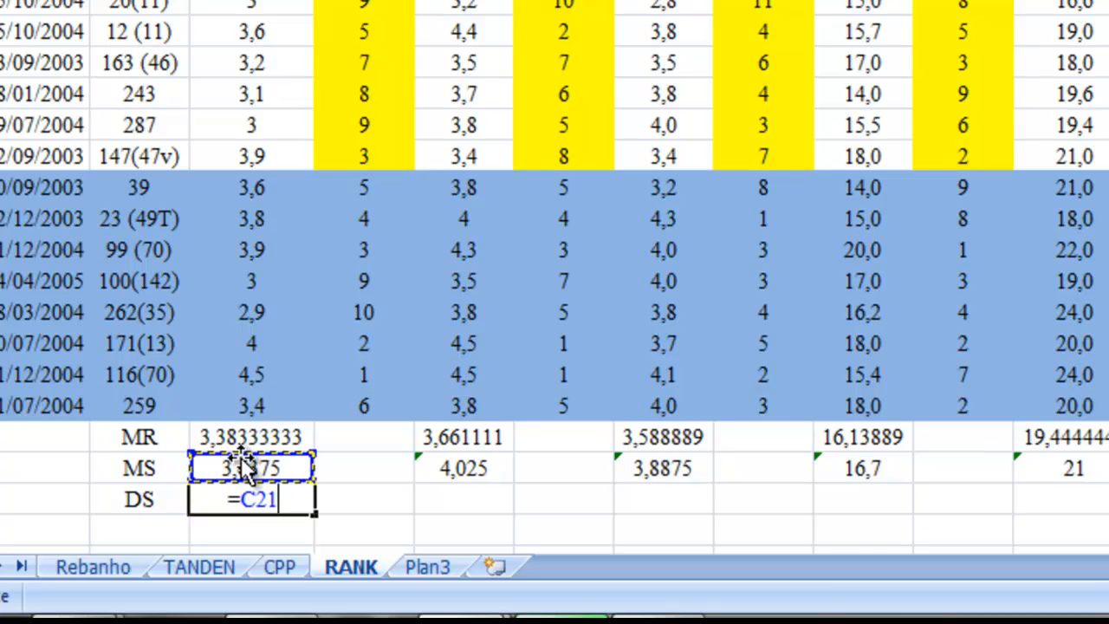
type("-")
left_click(250, 437)
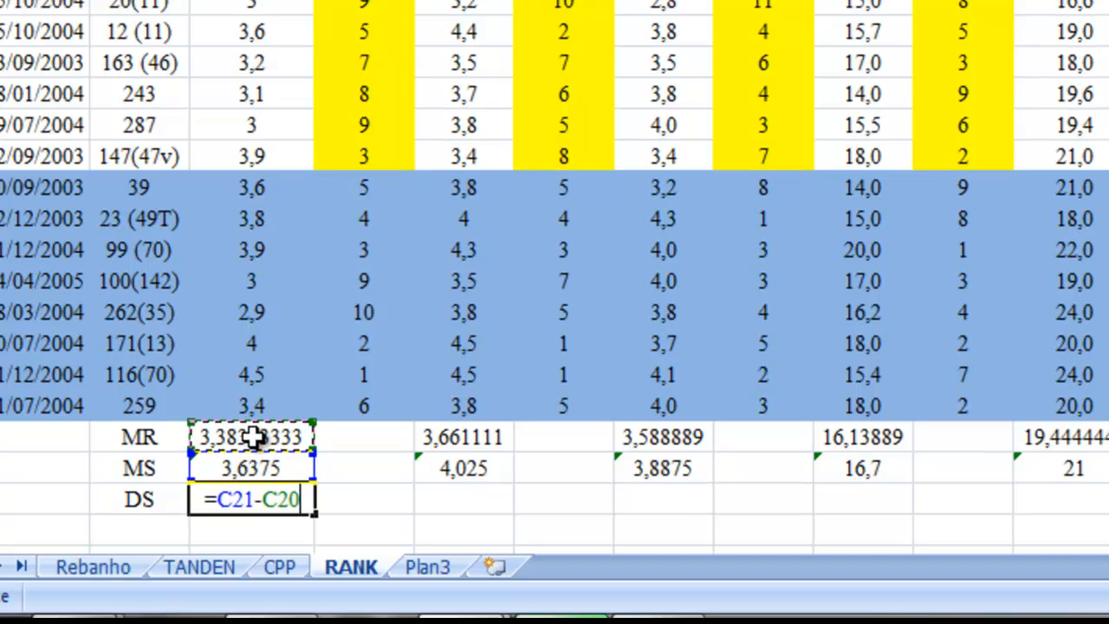
key("Return")
Step: Copy the DS formula from C22 to the other trait columns through Q, leaving the rank columns empty
left_click(235, 499)
left_click_drag(314, 511, 315, 415)
left_click(347, 412)
left_click(262, 412)
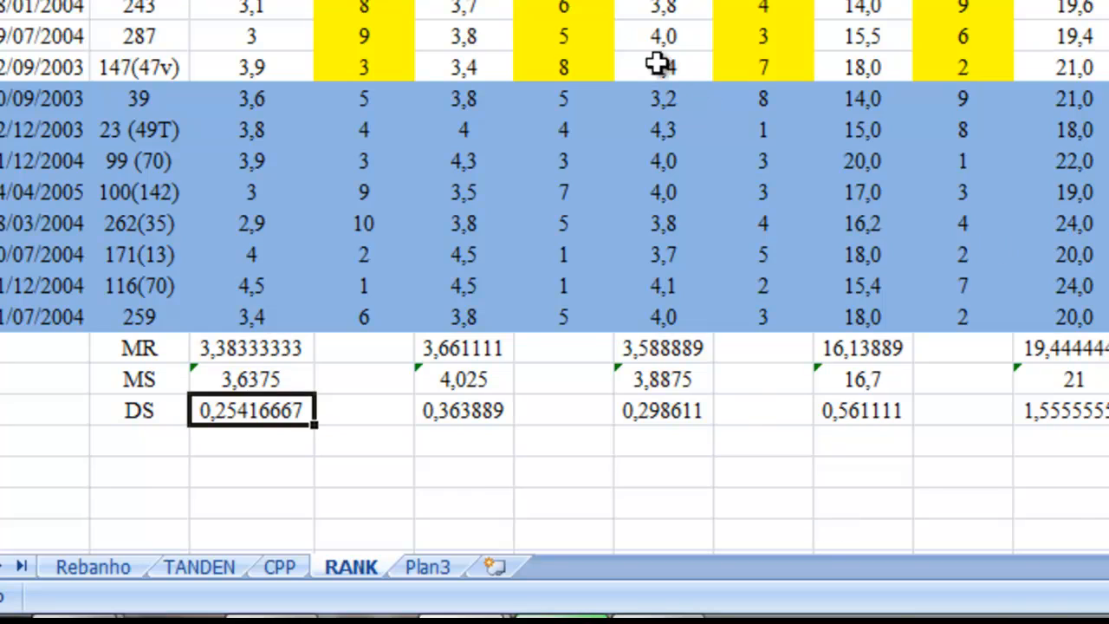
Step: Examine the DS values in row 22 for the birth weight and weaning weight traits
scroll(657, 56, "up", 1)
scroll(624, 74, "down", 4)
scroll(512, 129, "up", 4)
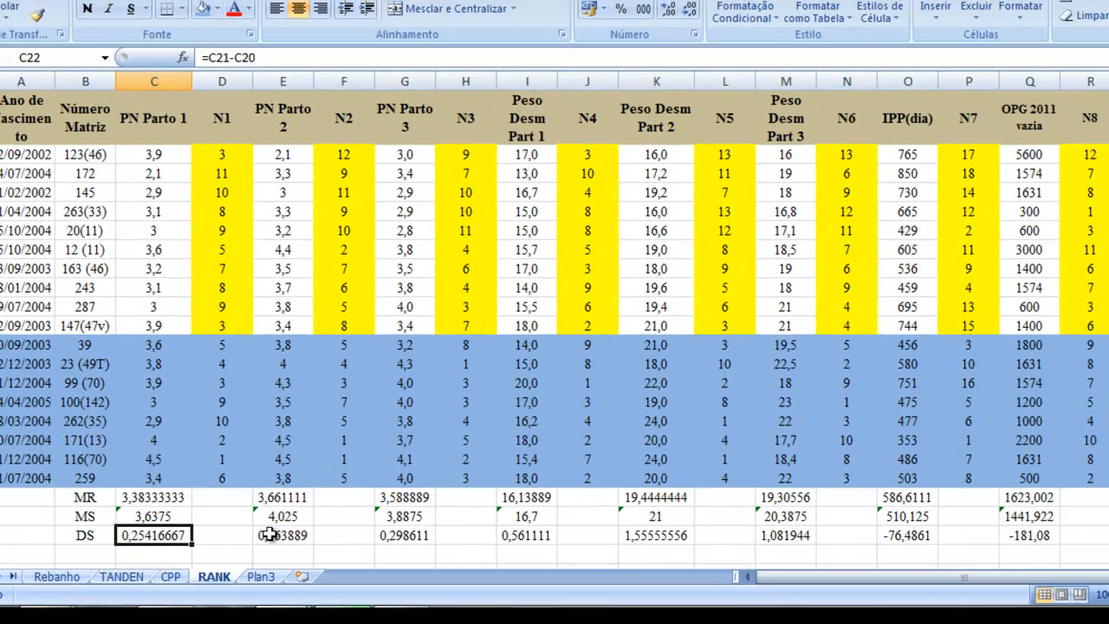
key("Right")
key("Right")
key("Right")
key("Right")
key("Right")
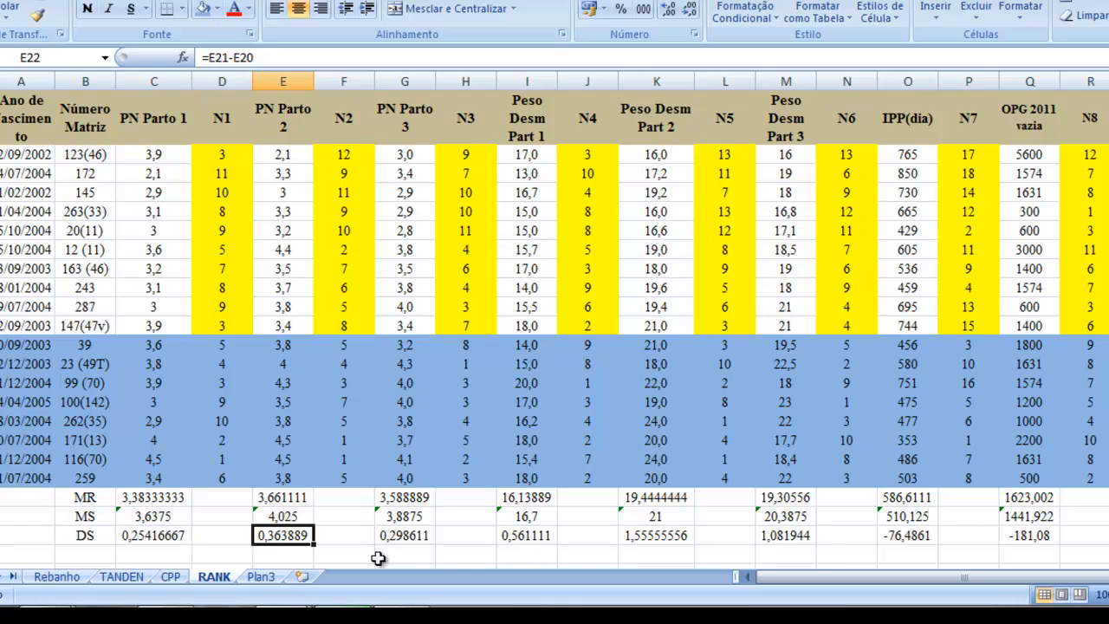
left_click(515, 537)
left_click(641, 537)
left_click(169, 537)
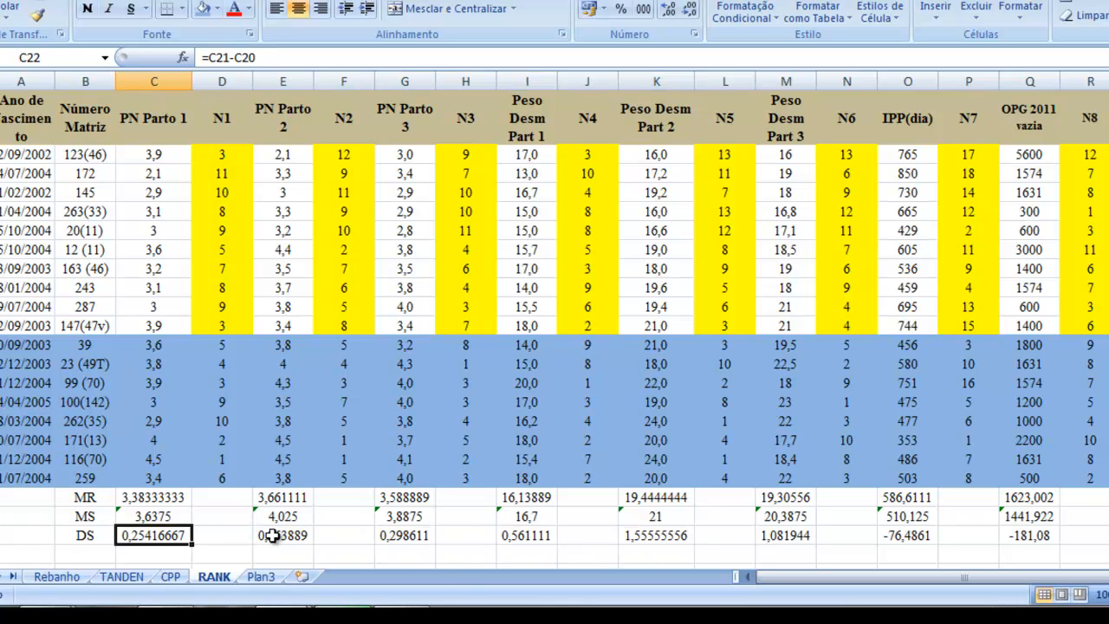
Step: Compare the DS differences in row 22 for PN Parto 1 and the three Peso Desm columns
key("Right")
key("Right")
key("Right")
key("Right")
key("Right")
key("Right")
key("Right")
key("Right")
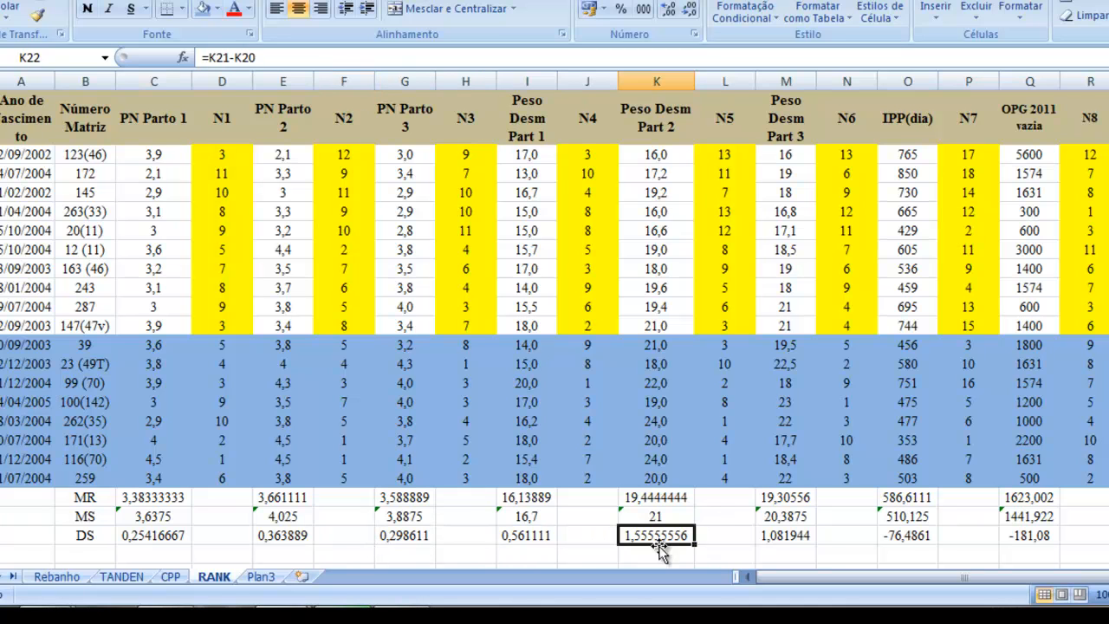
left_click(521, 538)
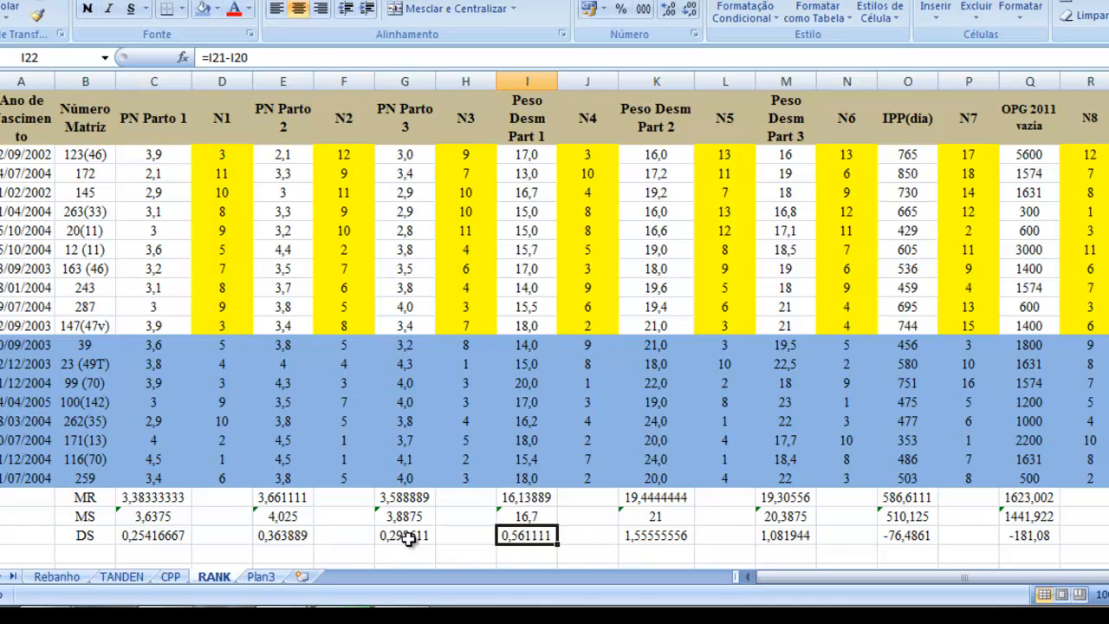
left_click(159, 536)
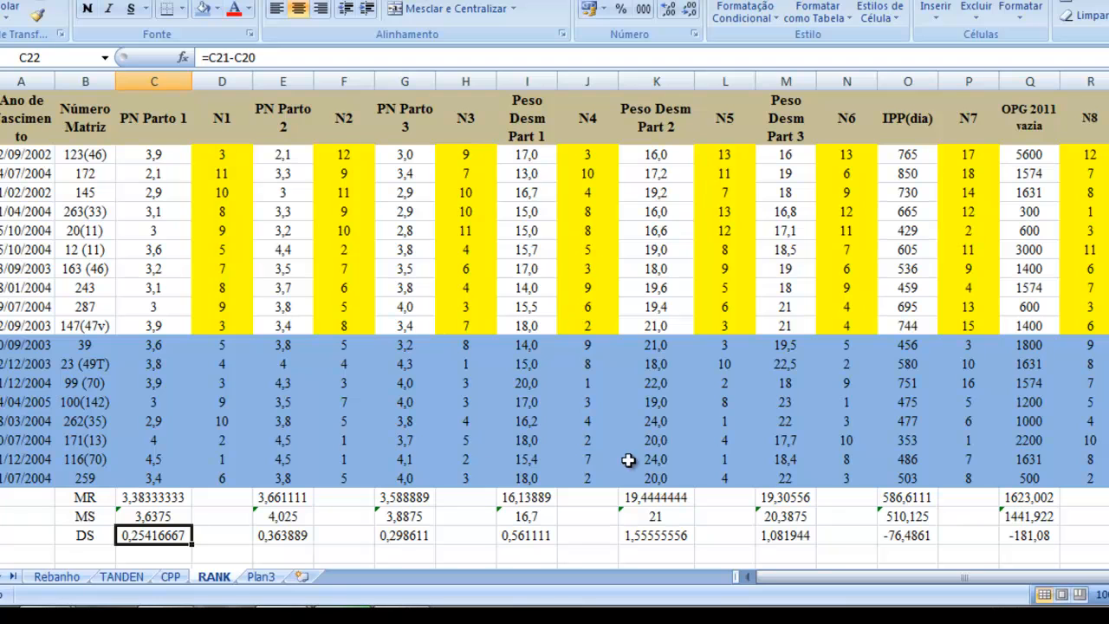
left_click(517, 536)
left_click(786, 536)
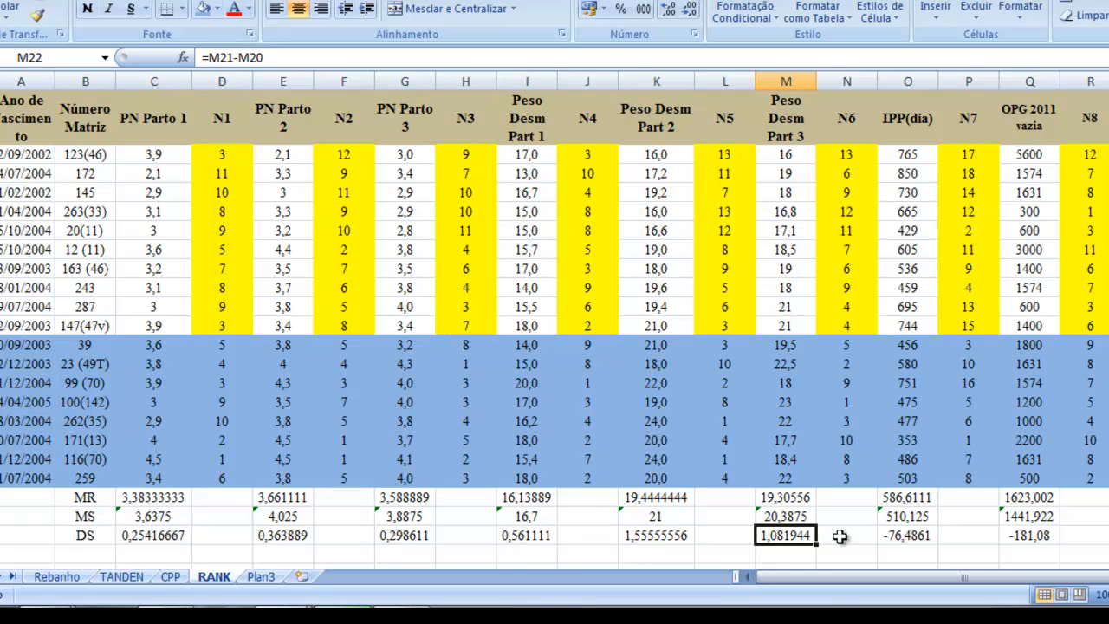
Step: Examine the DS differences for IPP(dia) and OPG 2011 in O22 and Q22 together with their MR and MS averages
left_click(894, 538)
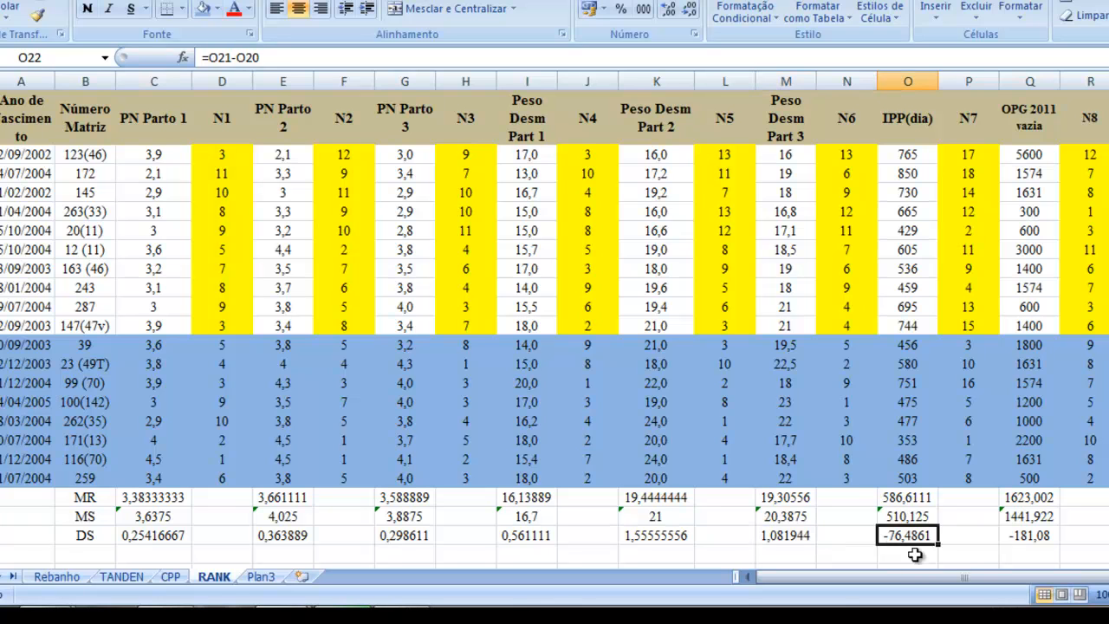
left_click(1037, 540)
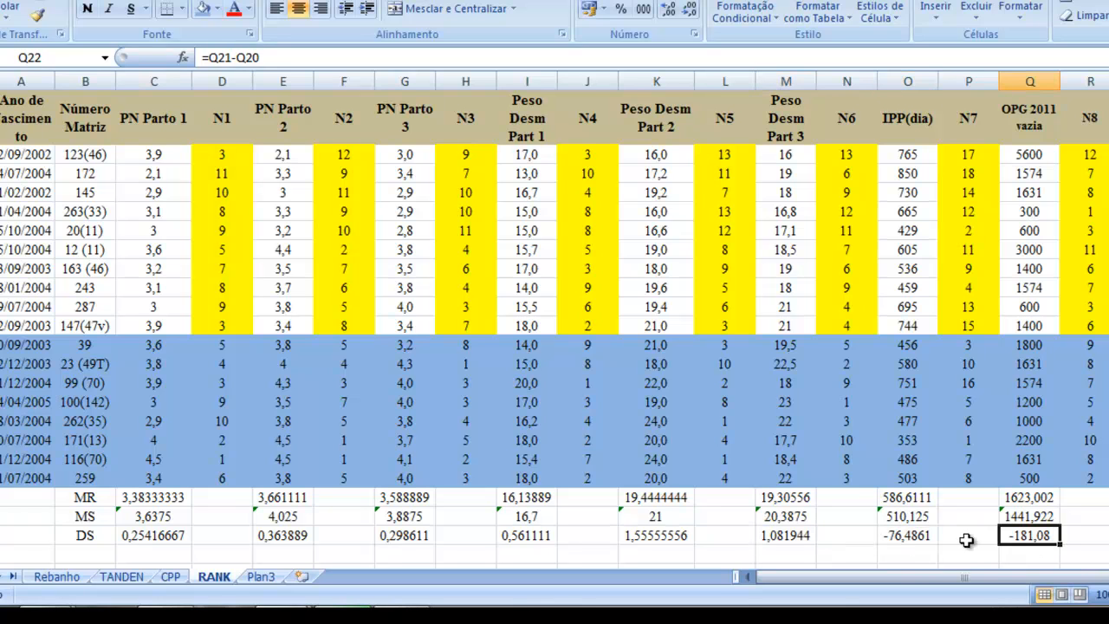
left_click(905, 544)
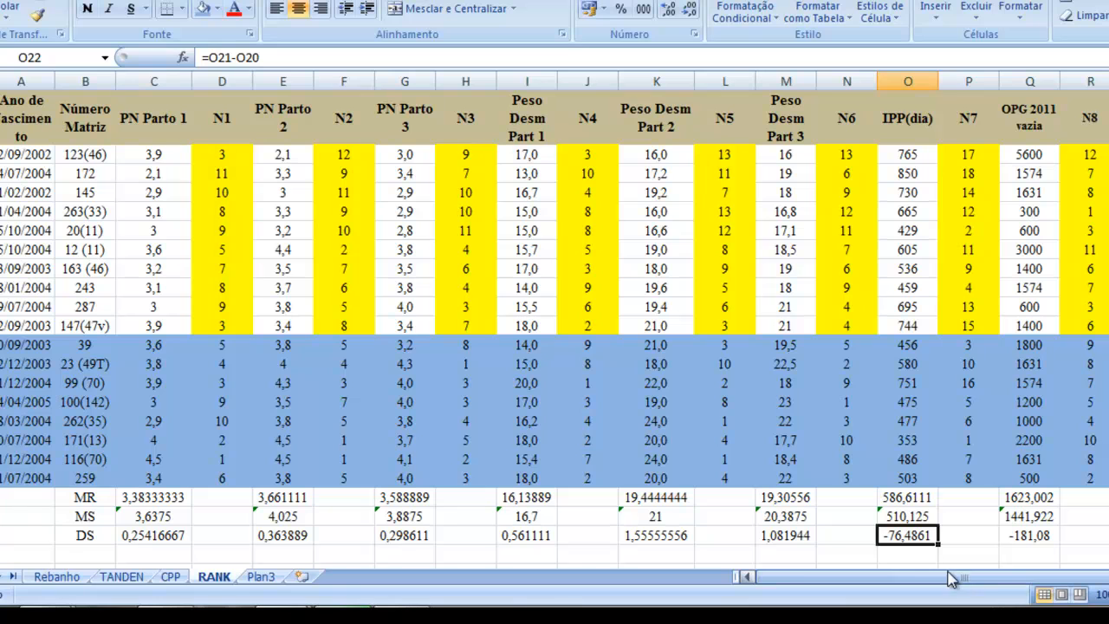
left_click(1018, 535)
key("Left")
key("Left")
key("Up")
key("Up")
key("Up")
key("Up")
key("Up")
key("Up")
key("Up")
key("Up")
key("Up")
key("Up")
key("Up")
key("Up")
key("Up")
key("Up")
key("Up")
key("Up")
key("Up")
key("Up")
key("Up")
key("Down")
key("Down")
key("Down")
key("Down")
key("Down")
key("Down")
key("Down")
key("Down")
key("Down")
key("Down")
key("Down")
key("Down")
key("Down")
key("Down")
key("Down")
key("Down")
key("Down")
key("Down")
key("Down")
key("Down")
key("Down")
key("Up")
key("Up")
key("Right")
key("Right")
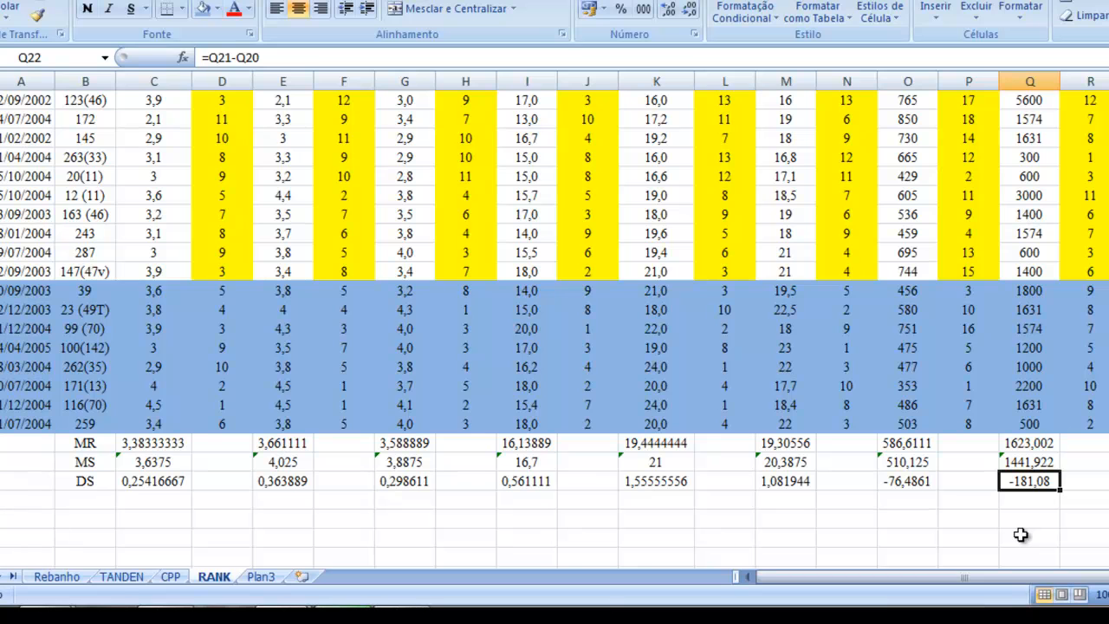
key("Up")
key("Up")
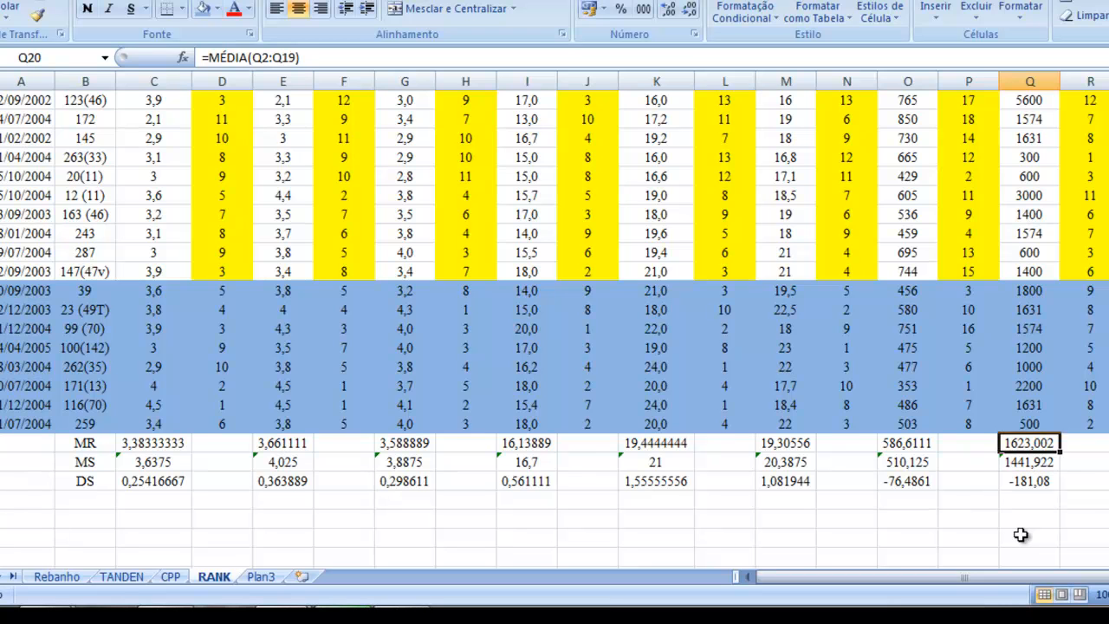